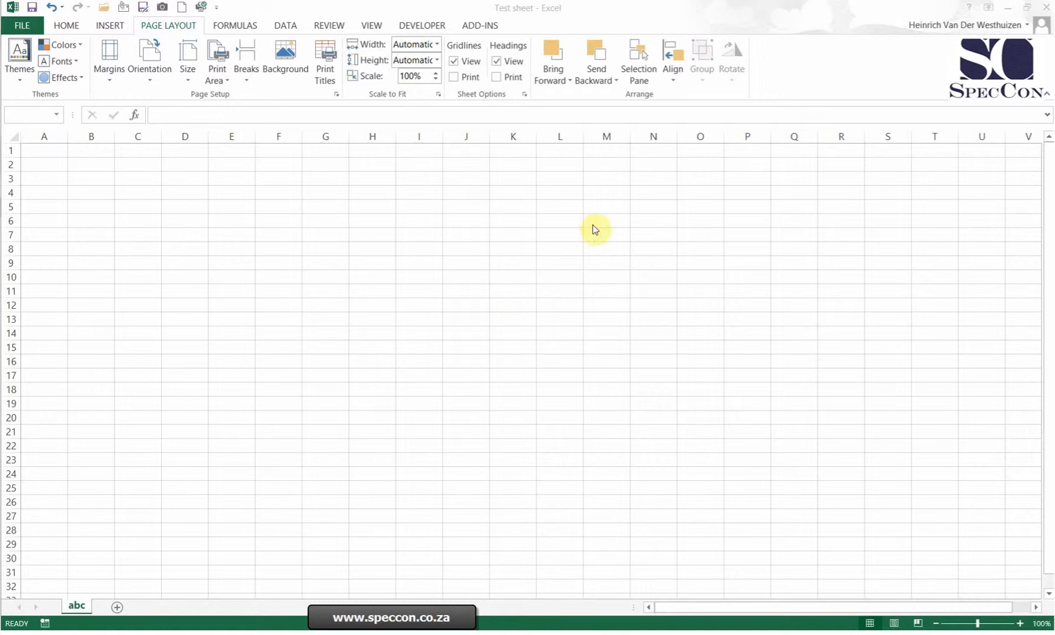
# Enter 11111111 in cell B1.
pyautogui.click(294, 229)
pyautogui.click(77, 154)
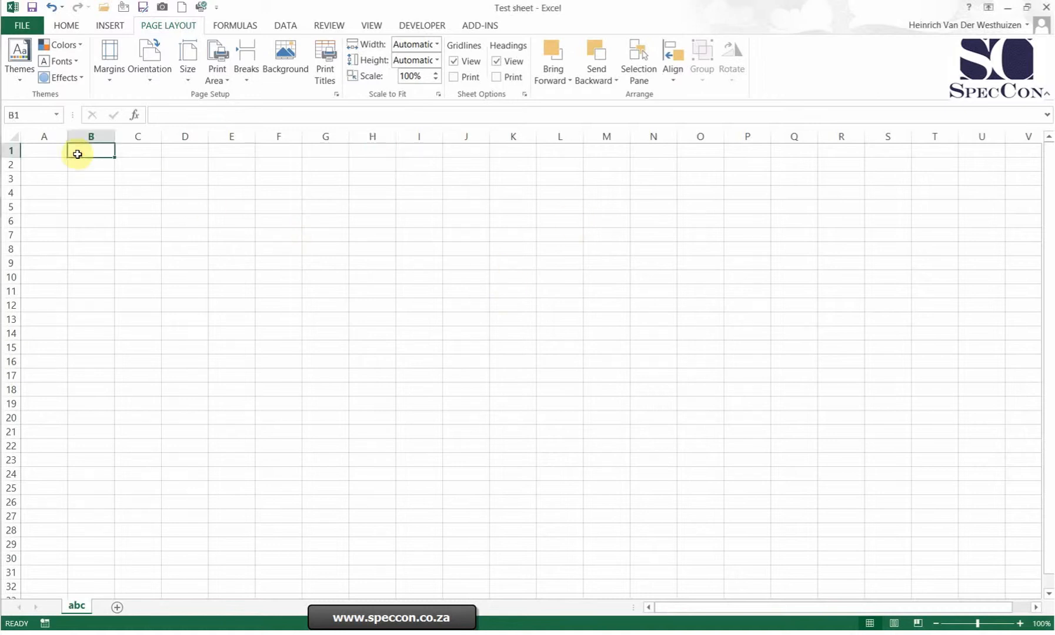
pyautogui.write('11111111')
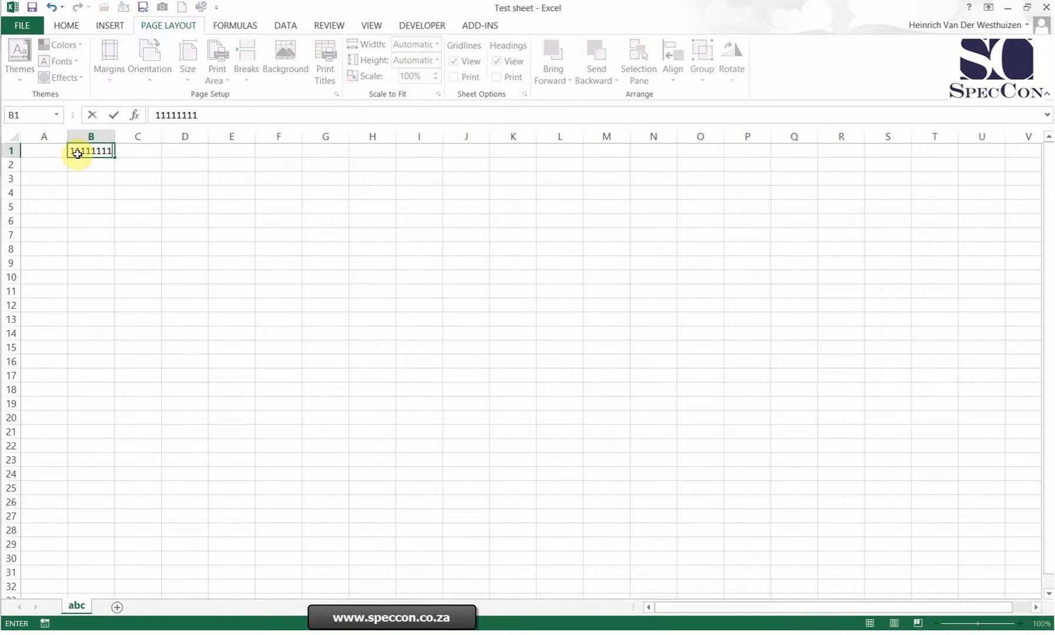
pyautogui.press('Return')
pyautogui.click(77, 154)
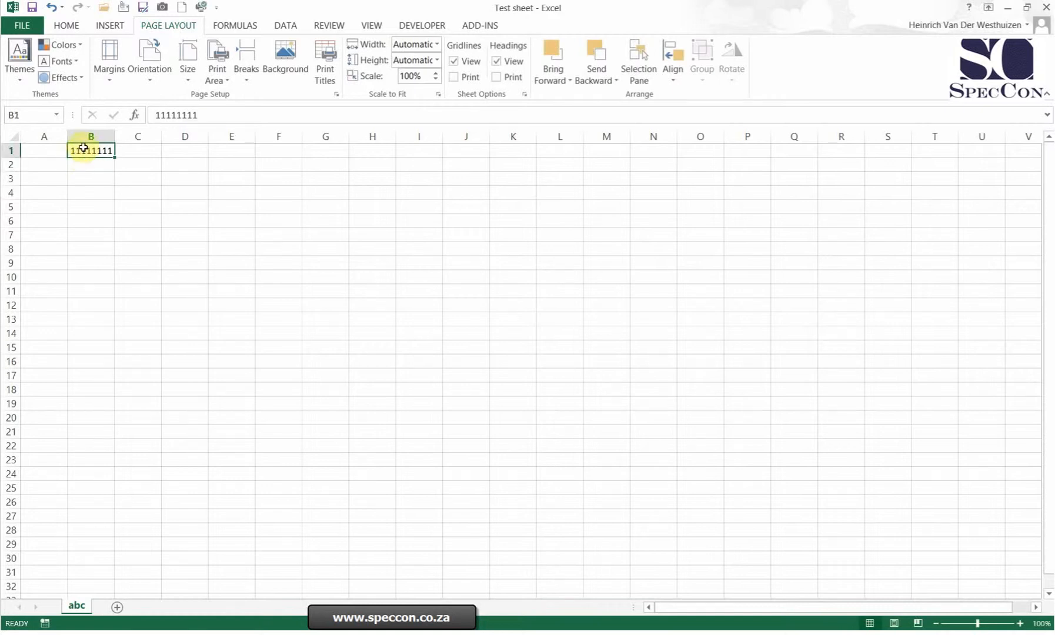
# Apply a custom number format made of about 20 zeros to cell B1.
pyautogui.rightClick(84, 152)
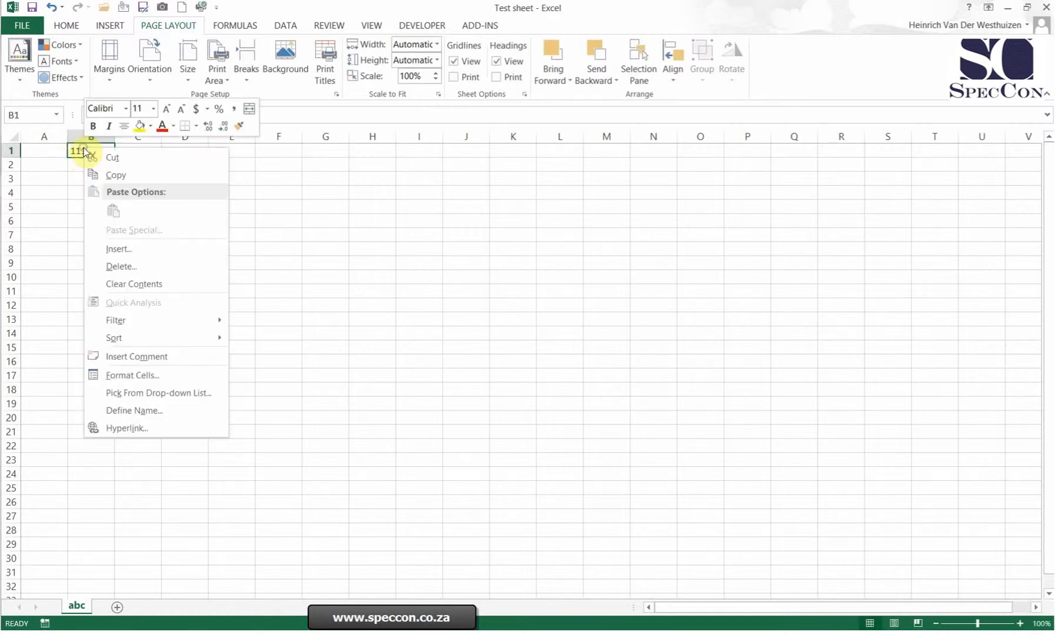
pyautogui.click(109, 375)
pyautogui.moveTo(168, 200); pyautogui.dragTo(389, 174)
pyautogui.click(267, 200)
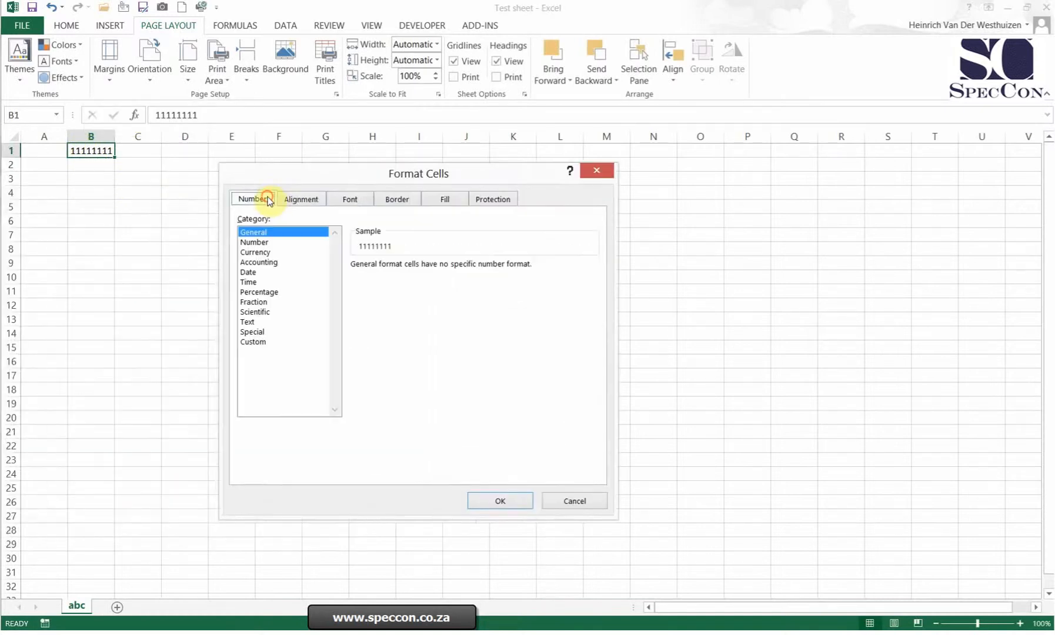
pyautogui.click(257, 342)
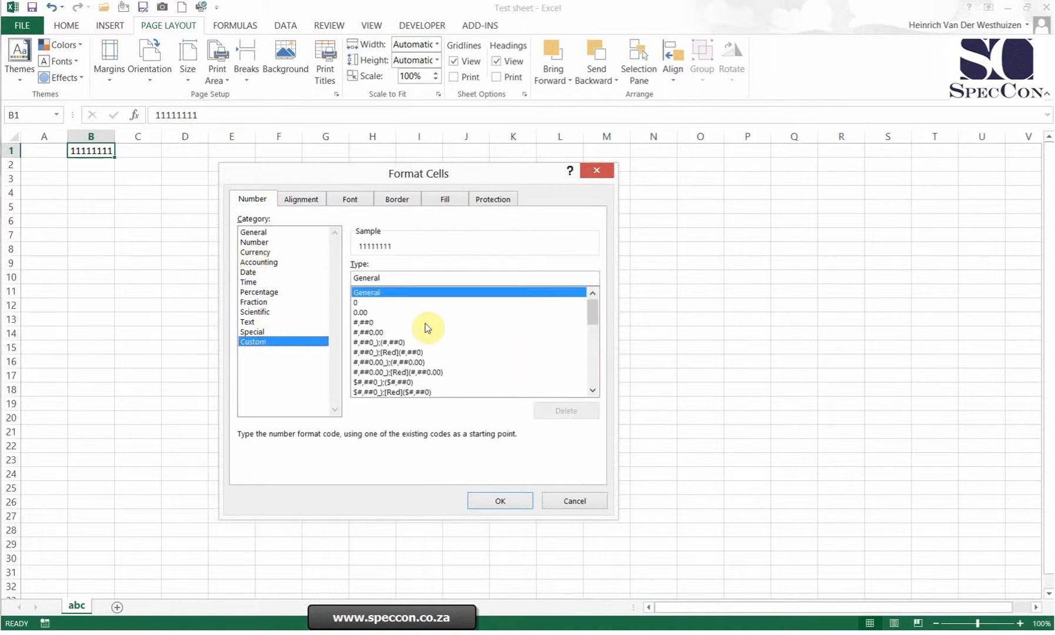
pyautogui.moveTo(397, 274); pyautogui.dragTo(350, 271)
pyautogui.write('00')
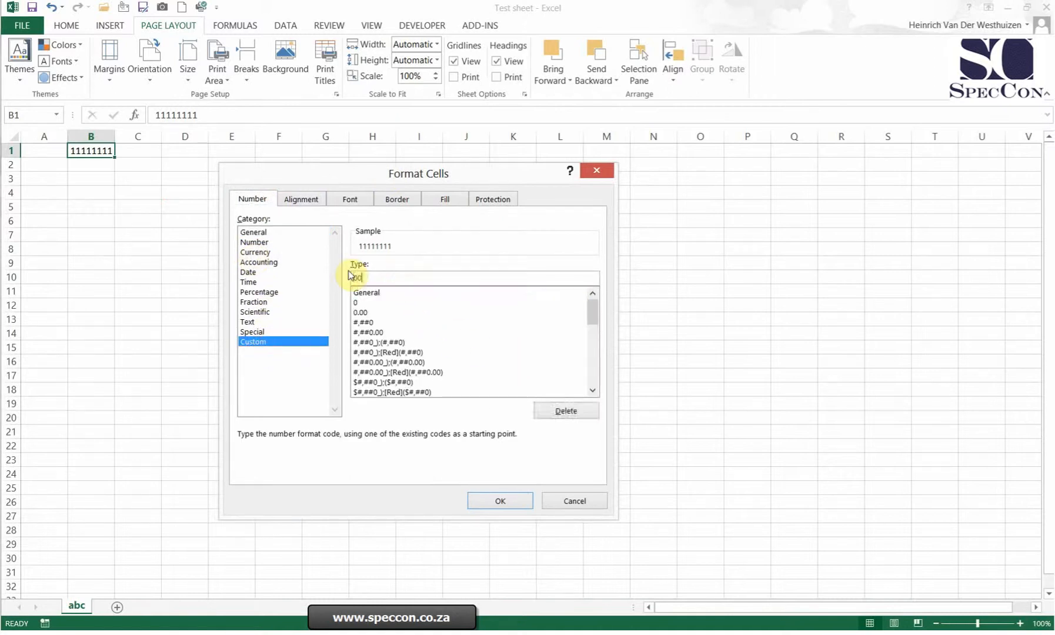
pyautogui.write('000000000000000')
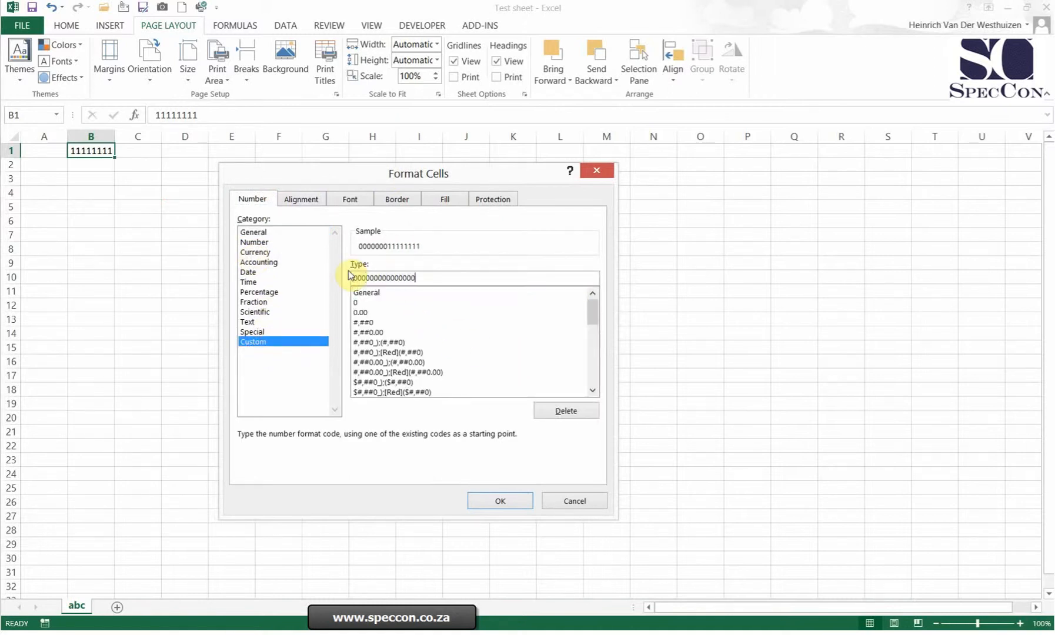
pyautogui.write('00')
pyautogui.press('Return')
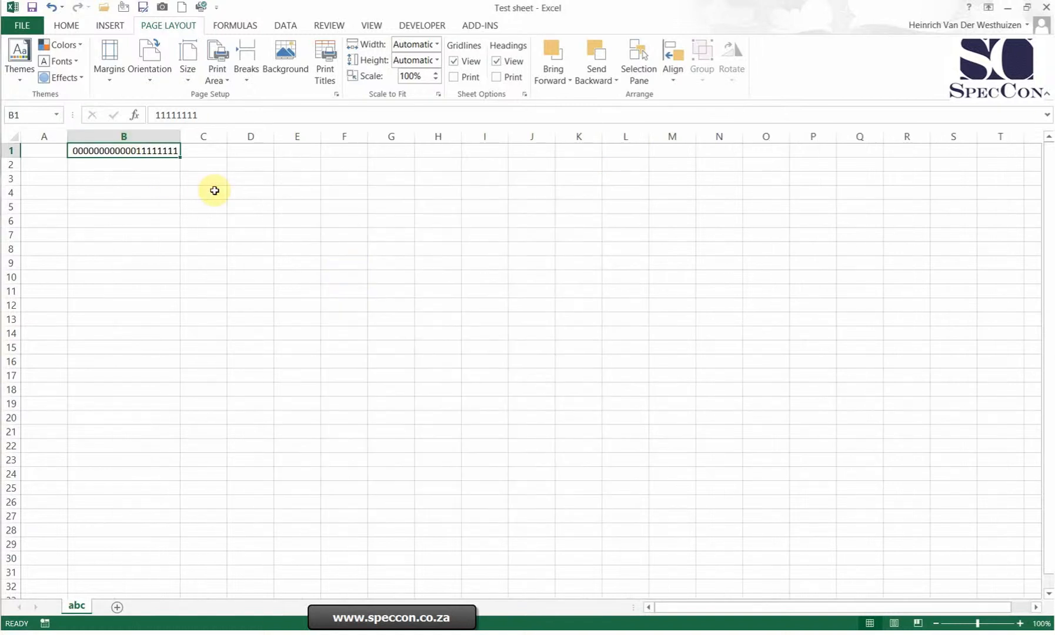
# Test the leading-zero format by replacing the value in B1 with 1 and then with 2.
pyautogui.write('1')
pyautogui.press('Return')
pyautogui.press('Up')
pyautogui.write('2')
pyautogui.press('Return')
# Set the value of B1 to 3 and leave B2 empty.
pyautogui.write('3')
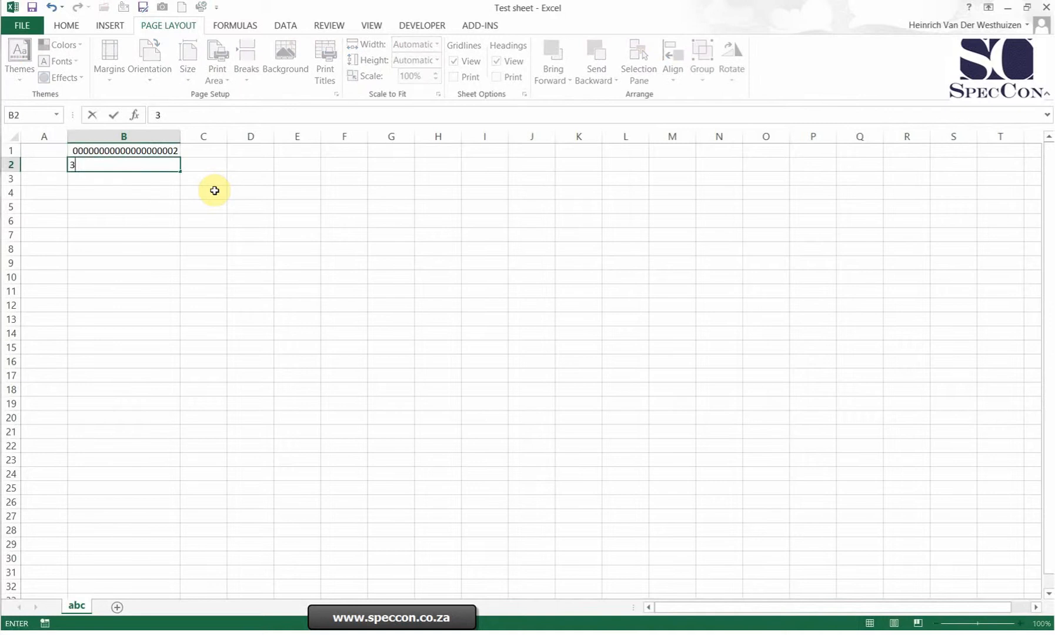
pyautogui.press('Return')
pyautogui.press('Up')
pyautogui.press('Up')
pyautogui.write('3')
pyautogui.press('Return')
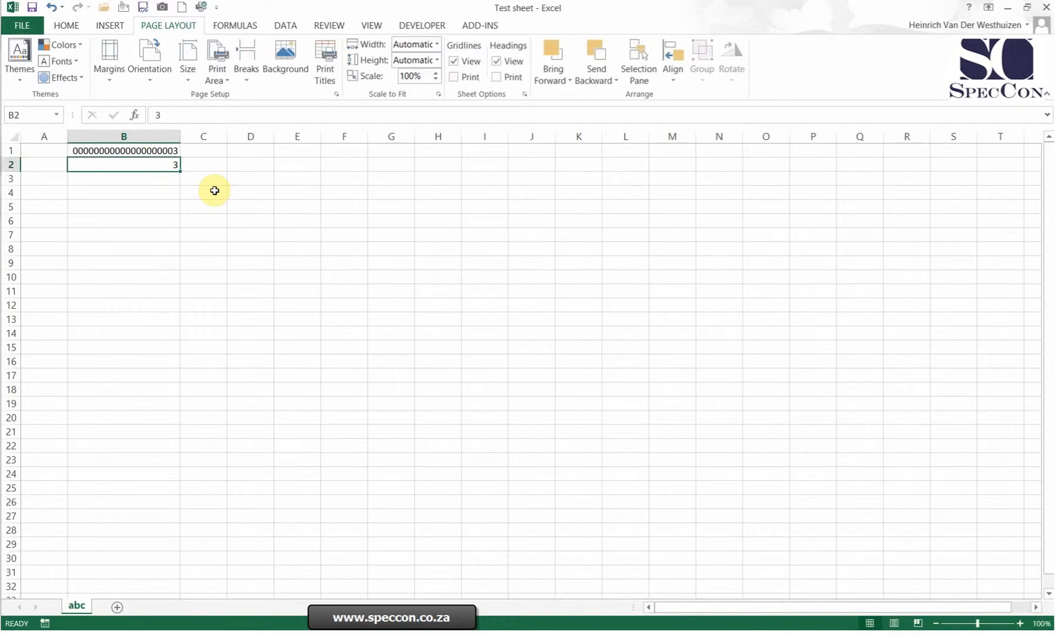
pyautogui.press('Up')
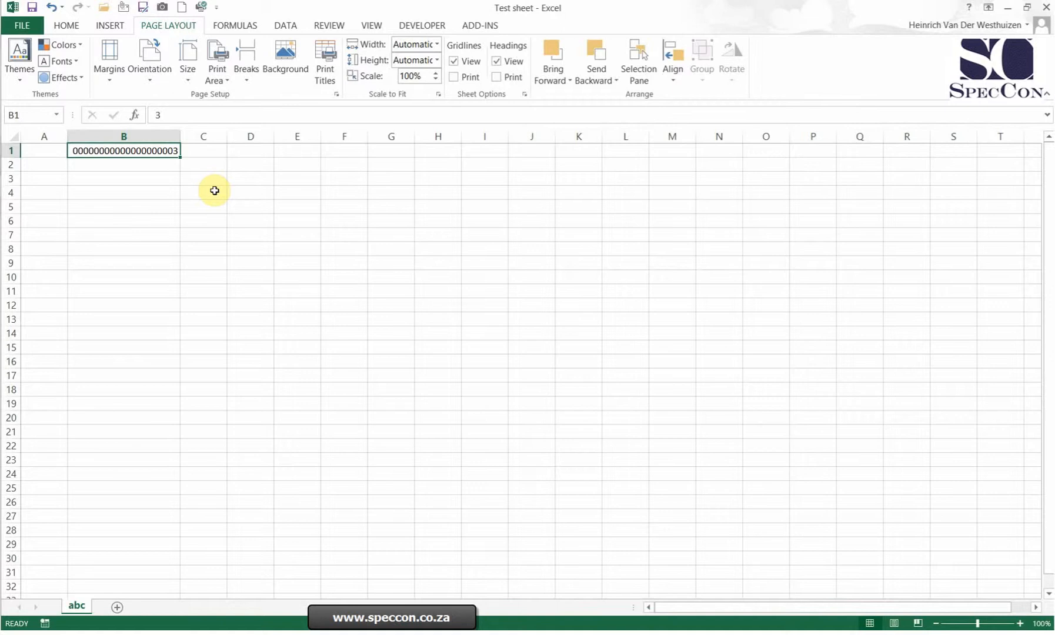
# Apply the custom number format 000 to cell C1.
pyautogui.rightClick(218, 148)
pyautogui.click(264, 373)
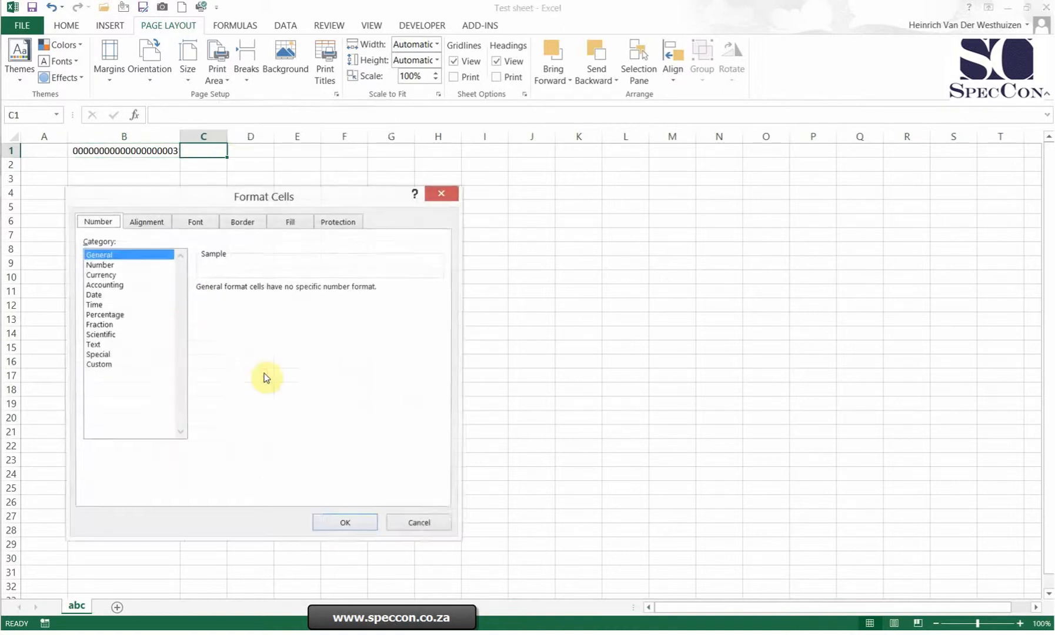
pyautogui.click(112, 364)
pyautogui.doubleClick(234, 303)
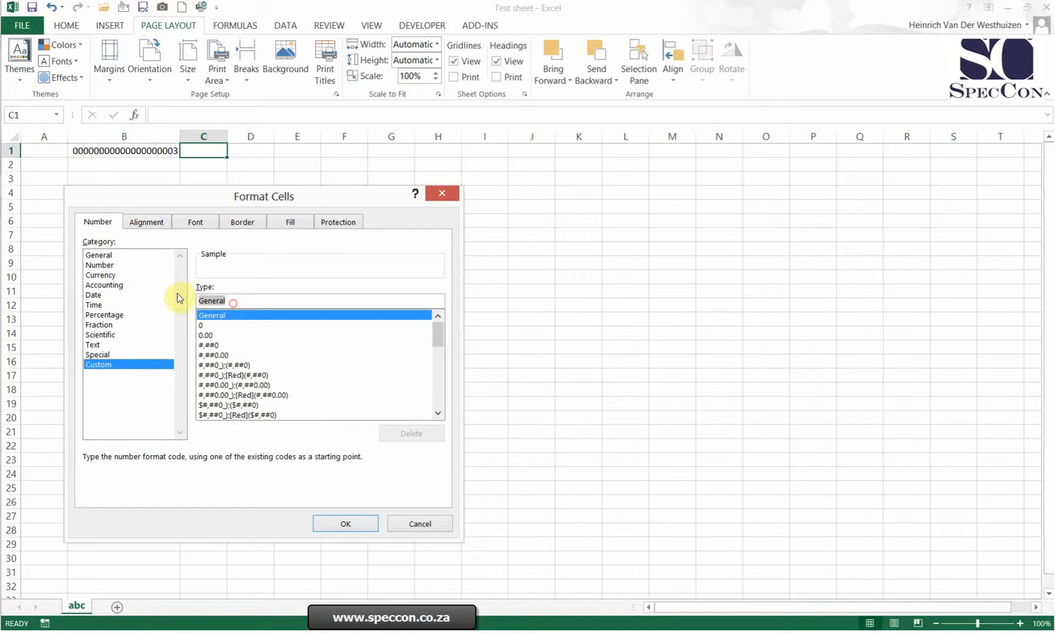
pyautogui.write('000')
pyautogui.press('Return')
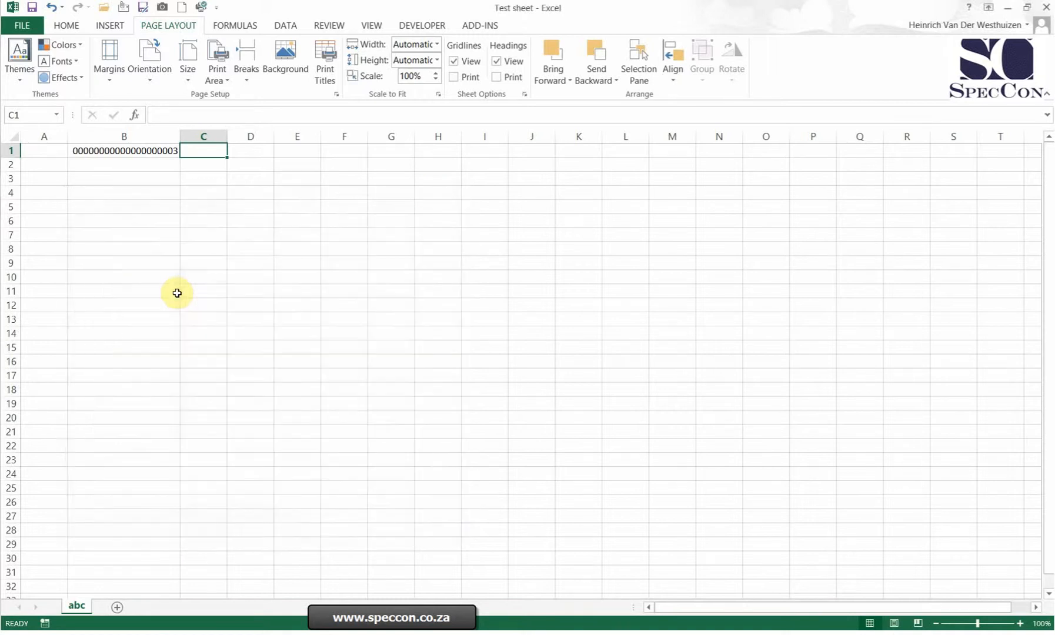
# Test the 000 format in C1 with the values 1 and 10000, and clear the cell's contents.
pyautogui.write('1')
pyautogui.press('Return')
pyautogui.press('Up')
pyautogui.write('10000')
pyautogui.press('Return')
pyautogui.press('Up')
pyautogui.press('Delete')
# Enter the formula =LEN(B1) in C1 to count the characters of the padded number.
pyautogui.click(145, 150)
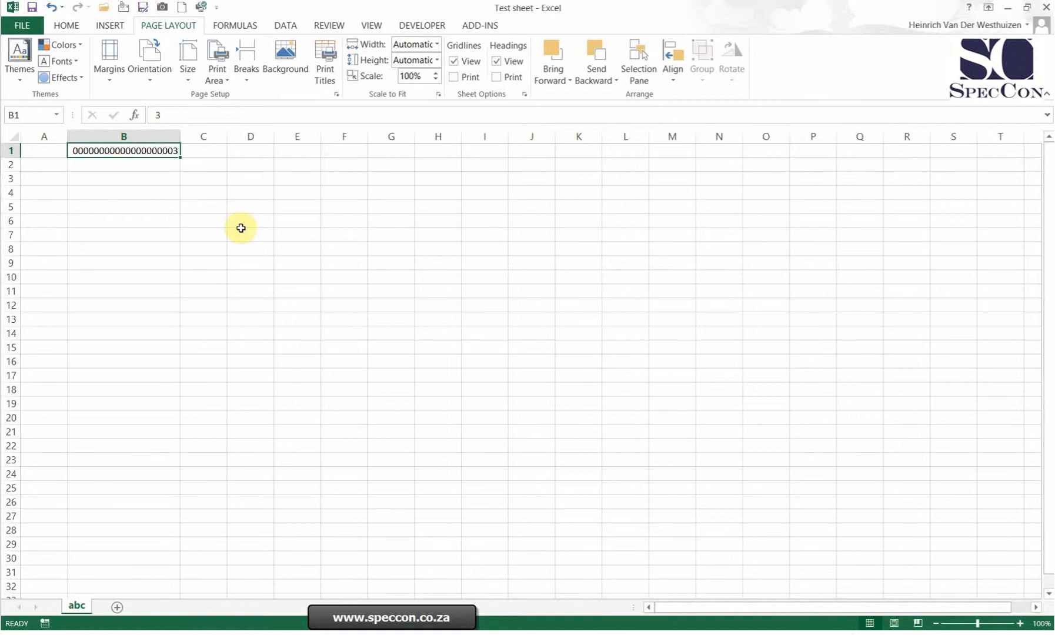
pyautogui.press('Right')
pyautogui.press('Left')
pyautogui.press('Right')
pyautogui.write('=len(B1')
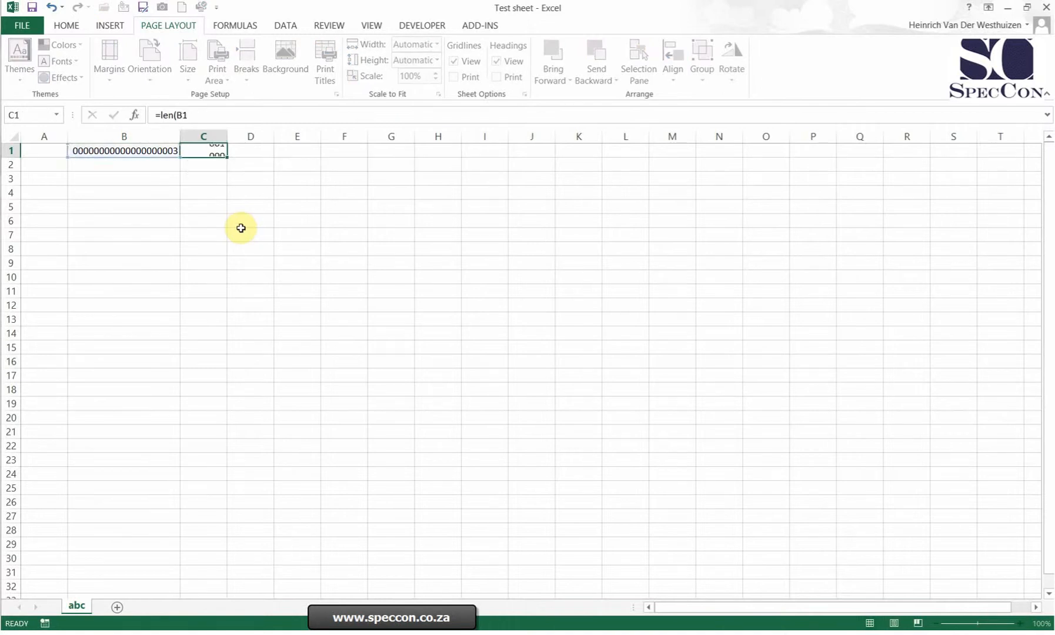
pyautogui.hotkey('ctrl', 'Return')
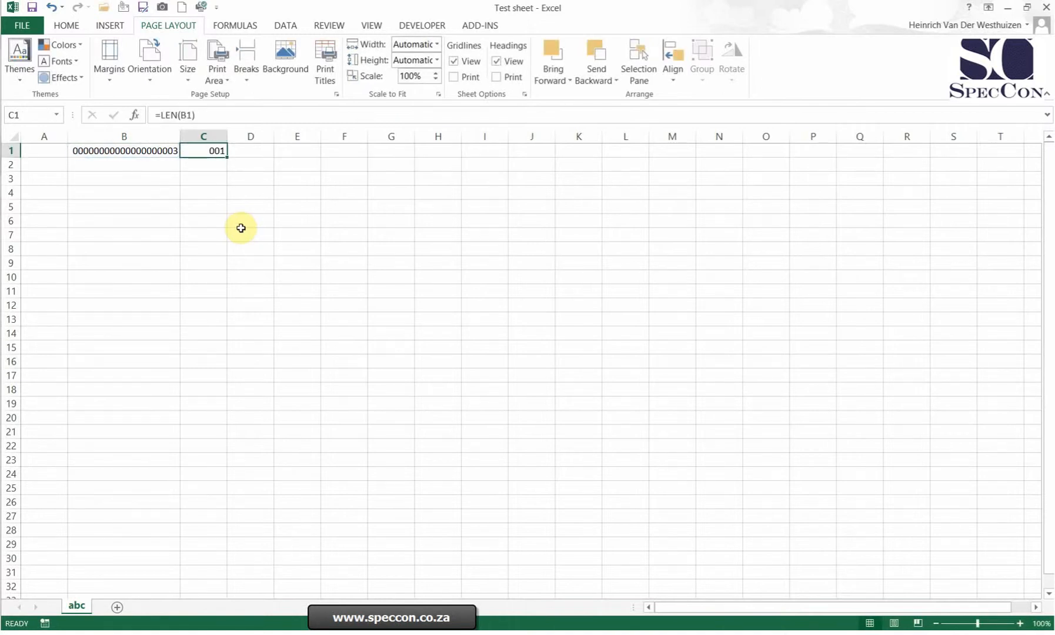
# Change the value in B1 to 22.
pyautogui.press('Right')
pyautogui.press('Left')
pyautogui.press('Left')
pyautogui.press('F2')
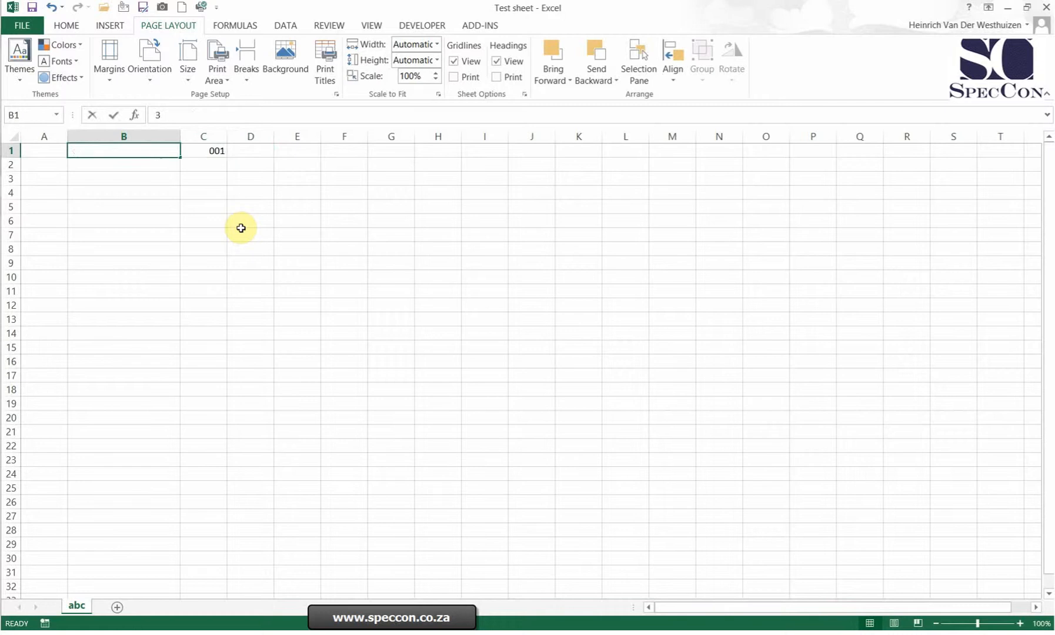
pyautogui.press('BackSpace')
pyautogui.write('22')
pyautogui.press('Return')
pyautogui.press('Up')
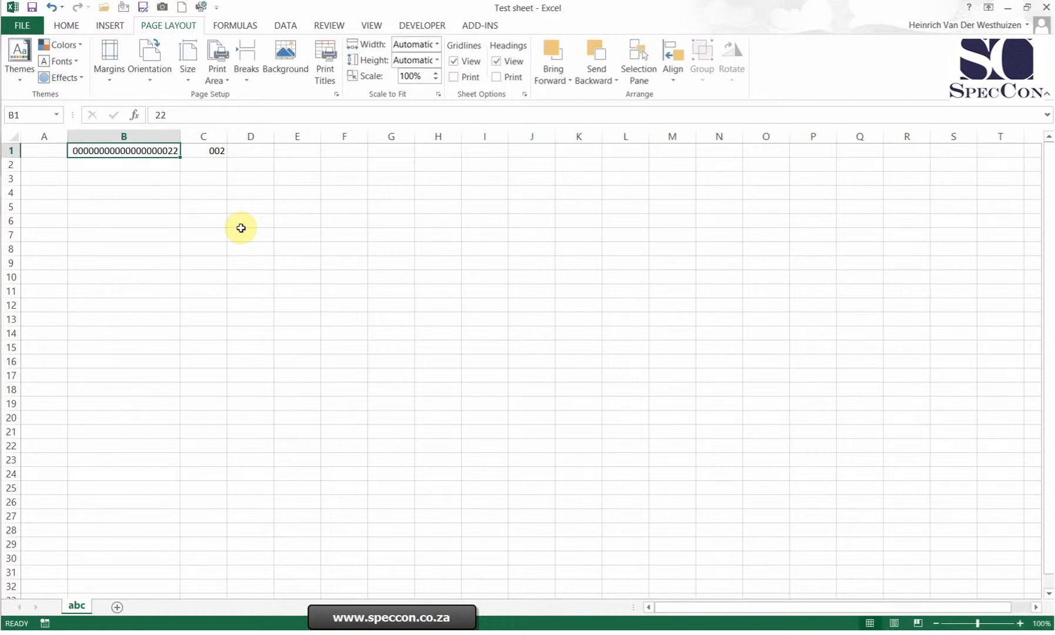
# Delete the LEN formula from C1.
pyautogui.click(212, 147)
pyautogui.press('Delete')
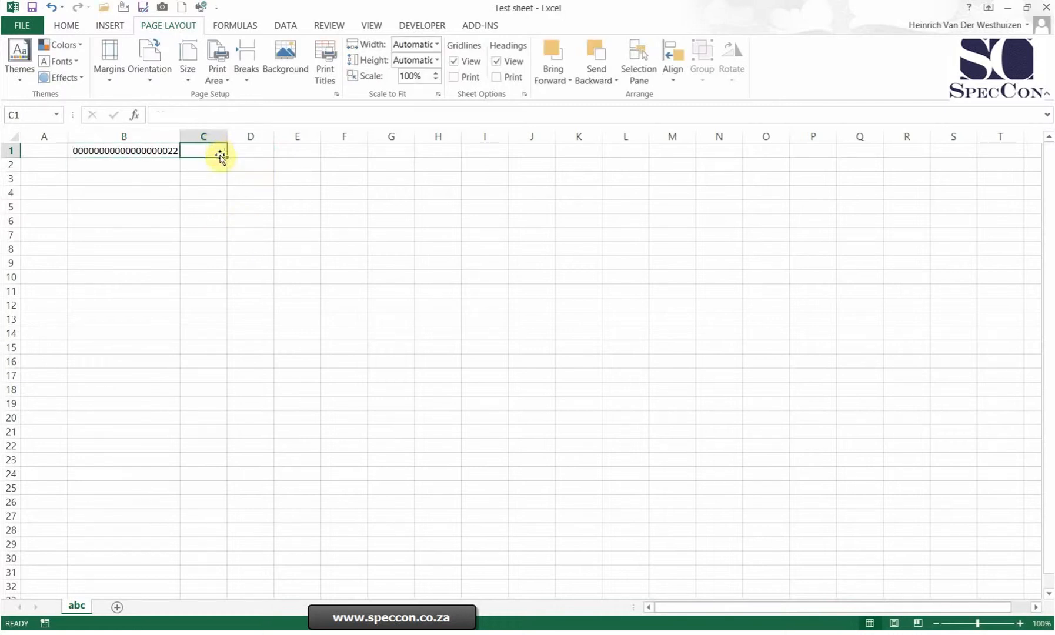
pyautogui.press('Left')
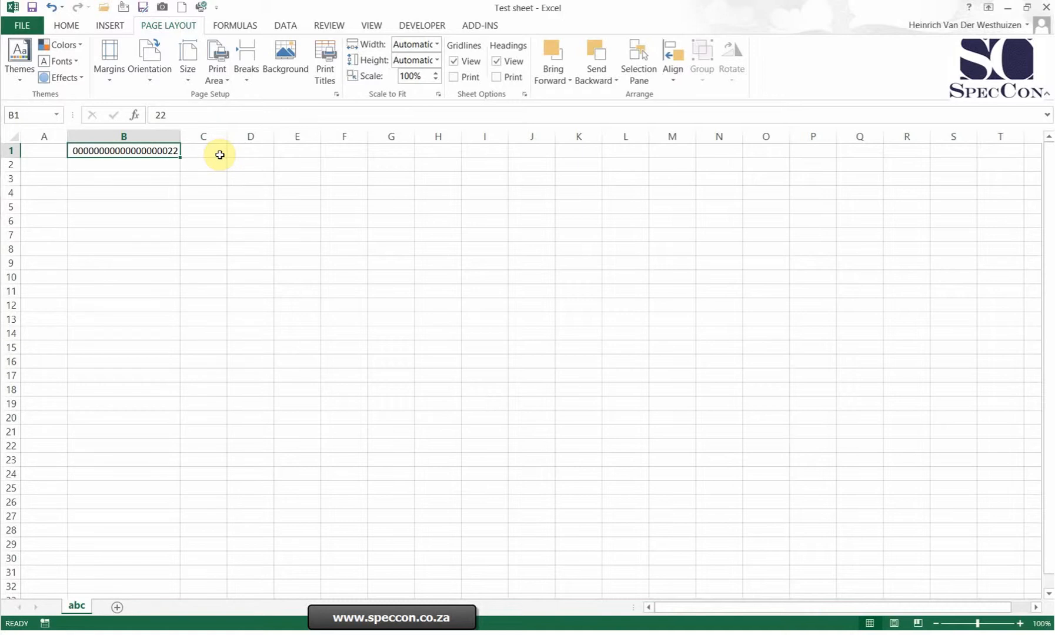
# Apply the custom number format #,##0_);[Red](#,##0) to cell B2.
pyautogui.click(168, 169)
pyautogui.rightClick(152, 167)
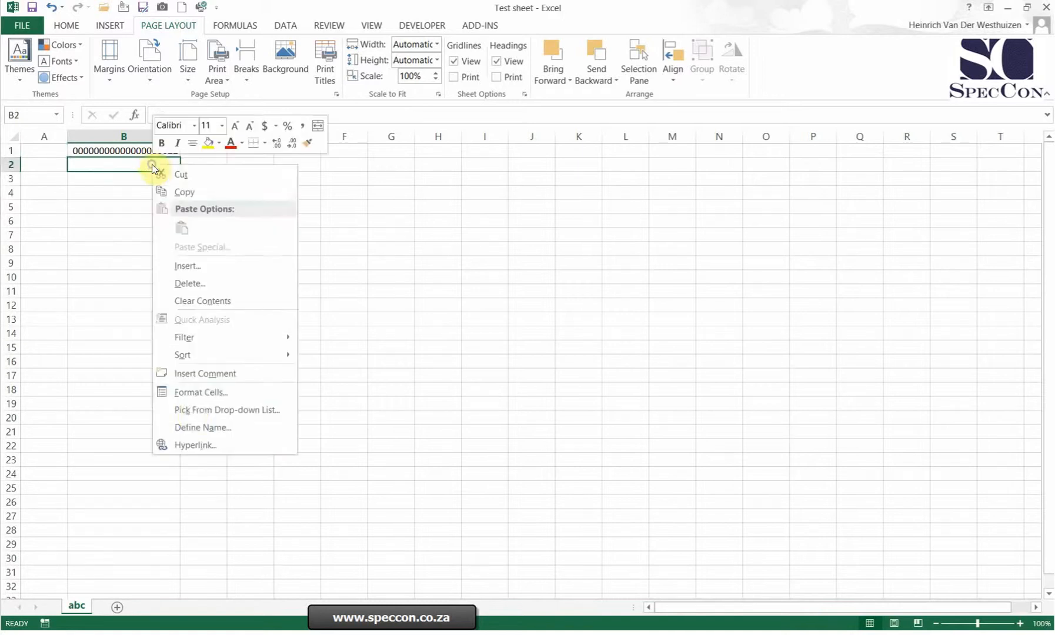
pyautogui.click(208, 395)
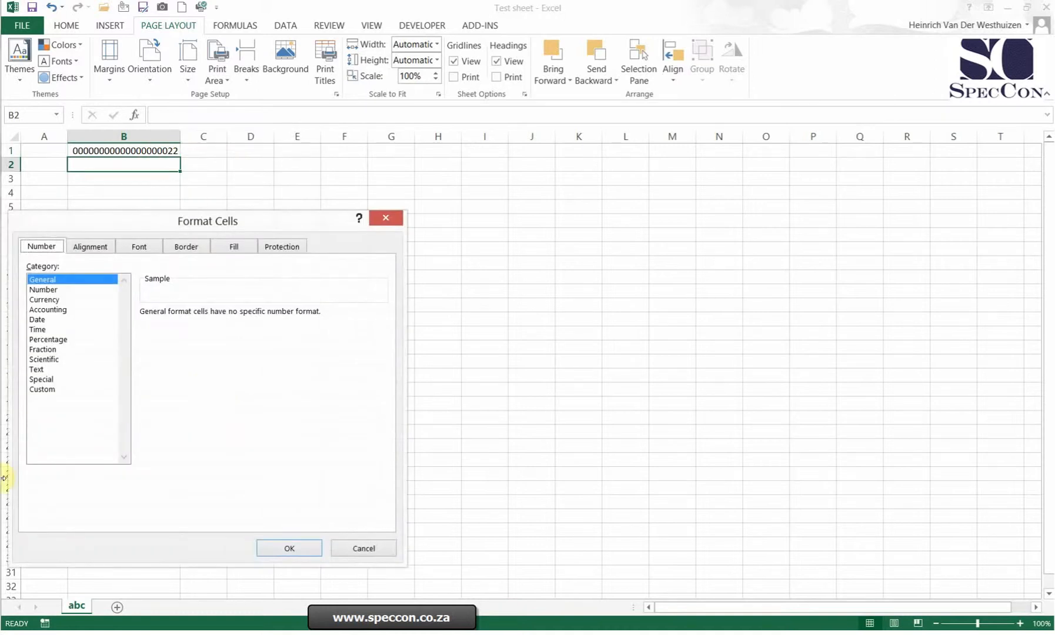
pyautogui.click(41, 388)
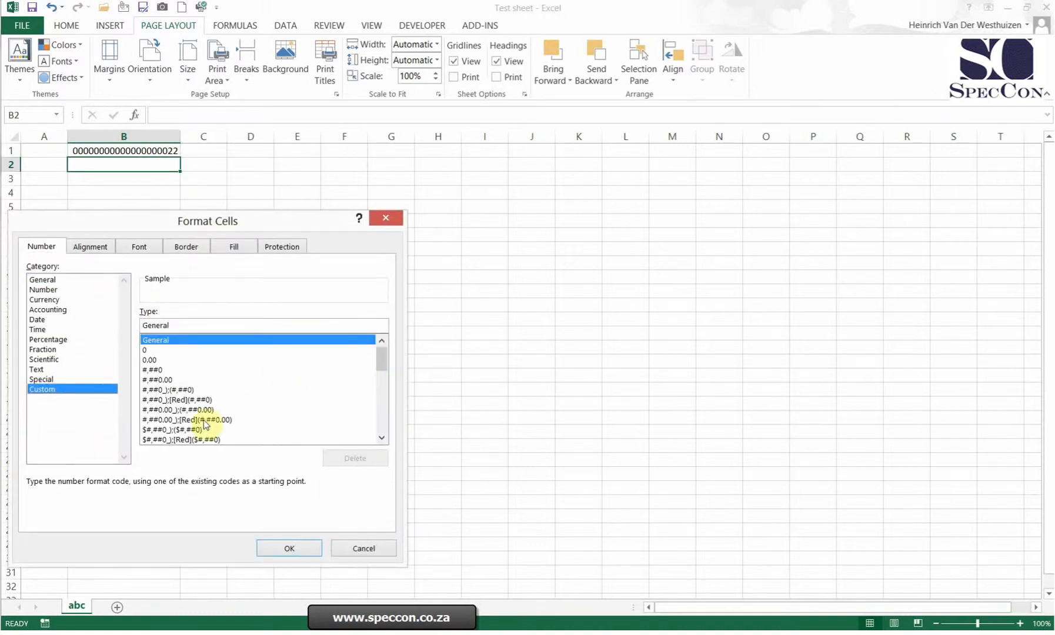
pyautogui.click(182, 401)
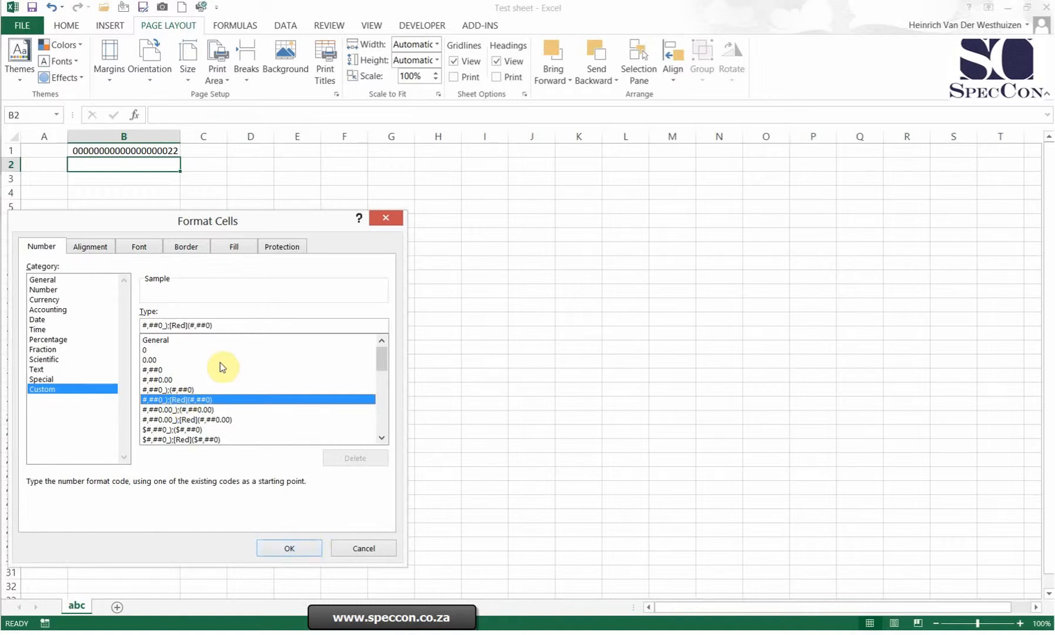
pyautogui.click(289, 547)
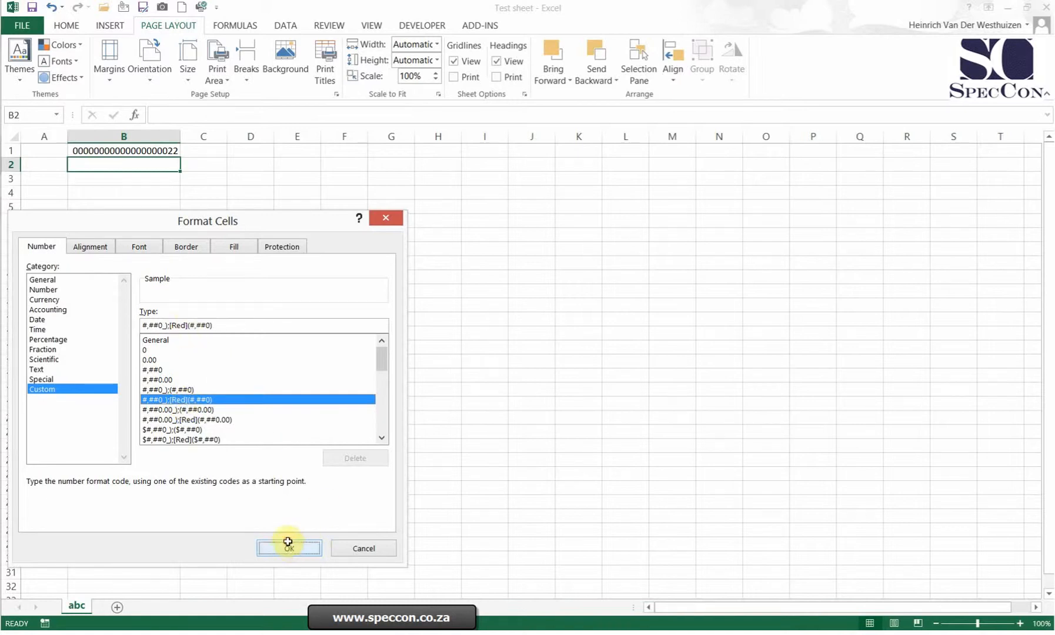
# Test the format in B2 by entering 1000 and then replacing it with -1000.
pyautogui.write('1000')
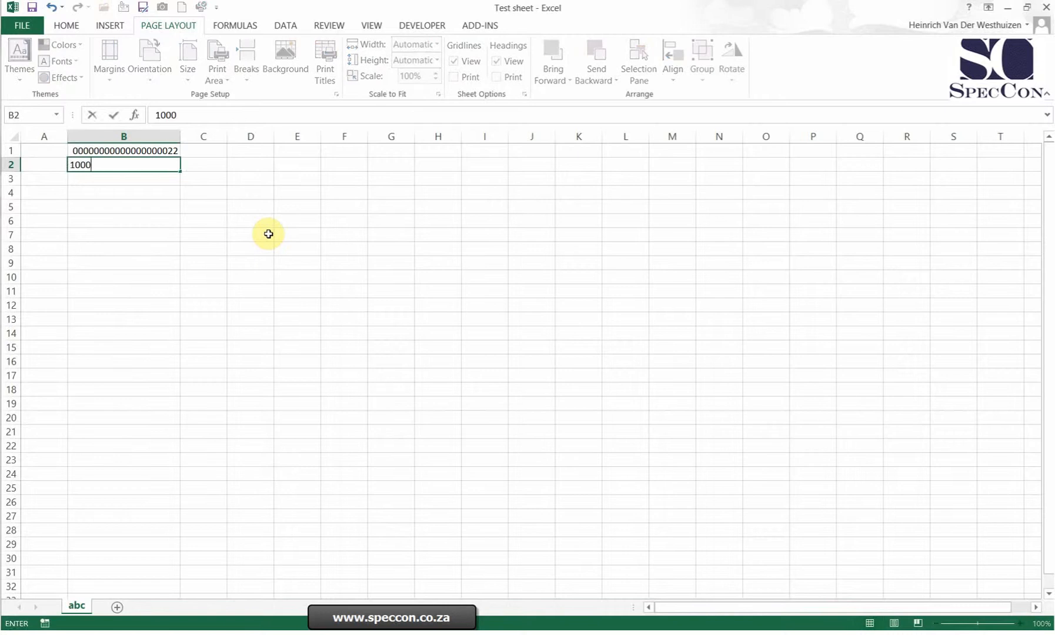
pyautogui.press('Return')
pyautogui.press('Up')
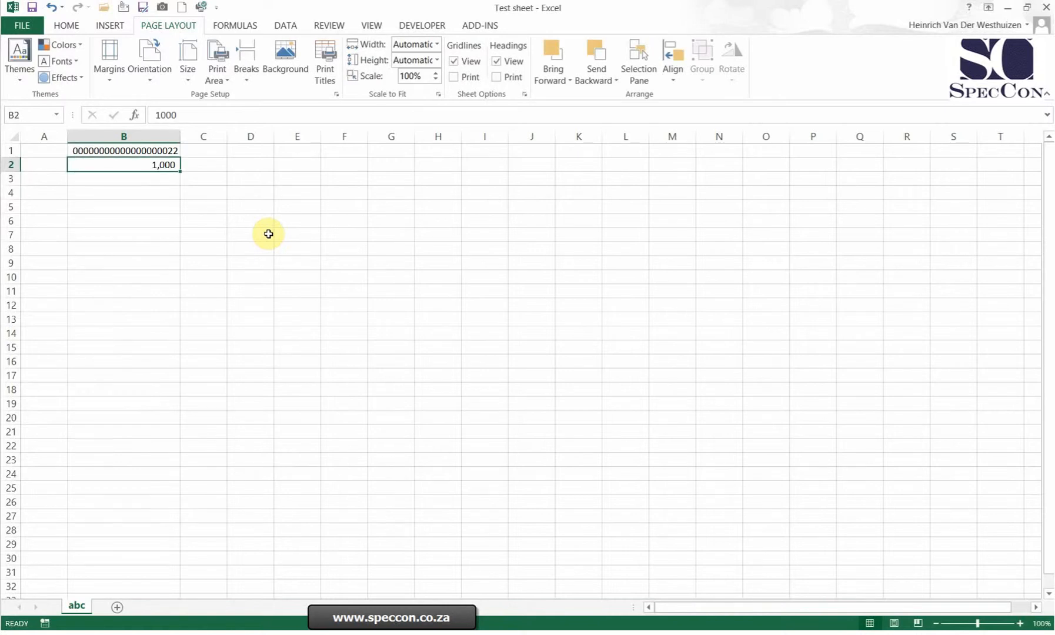
pyautogui.write('-1000')
pyautogui.press('Return')
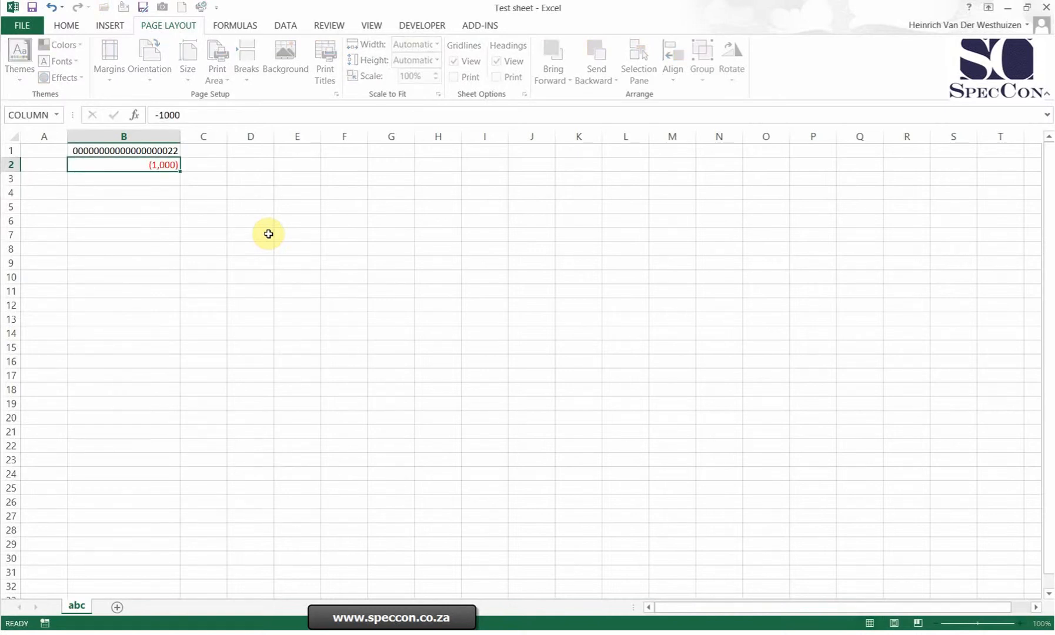
pyautogui.press('Up')
# Edit B2's custom format so the negative-number colour is blue instead of Red.
pyautogui.rightClick(165, 165)
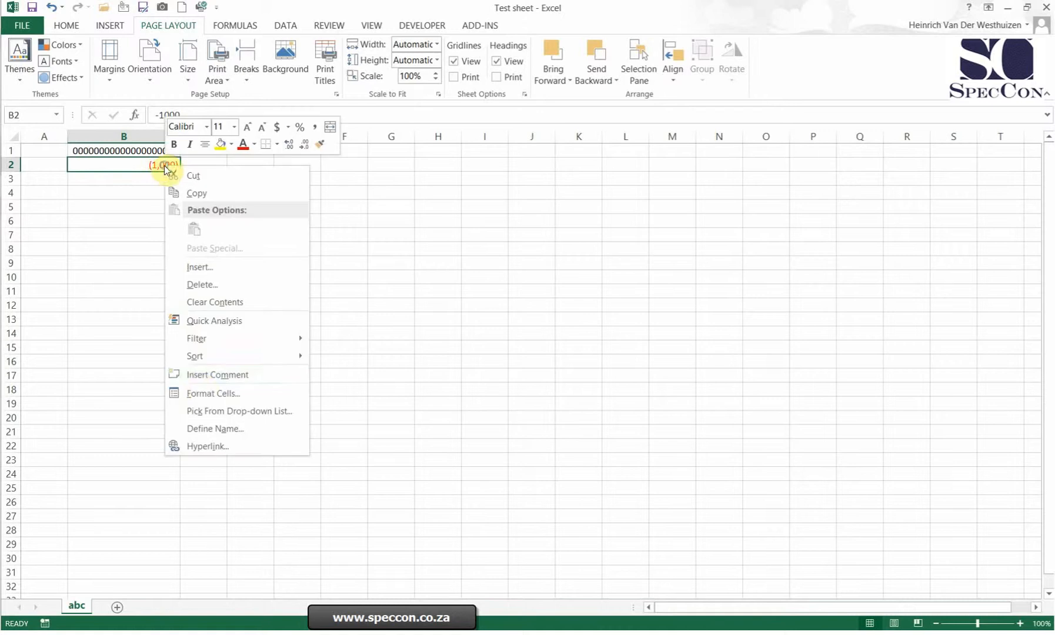
pyautogui.click(201, 396)
pyautogui.moveTo(233, 217); pyautogui.dragTo(511, 157)
pyautogui.click(330, 325)
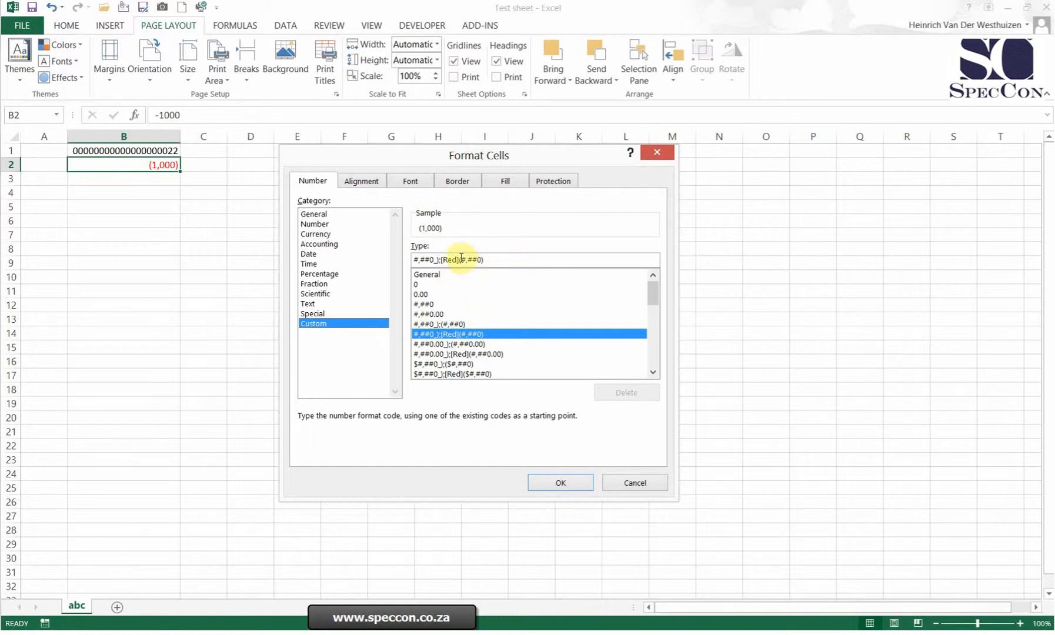
pyautogui.press('BackSpace')
pyautogui.press('BackSpace')
pyautogui.press('BackSpace')
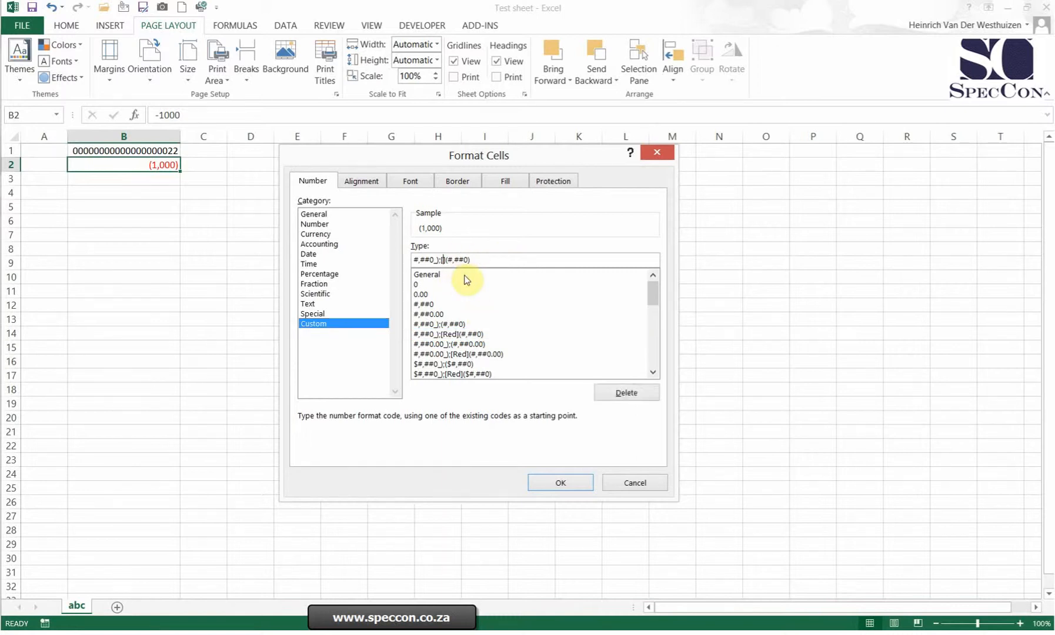
pyautogui.write('blue')
pyautogui.press('Return')
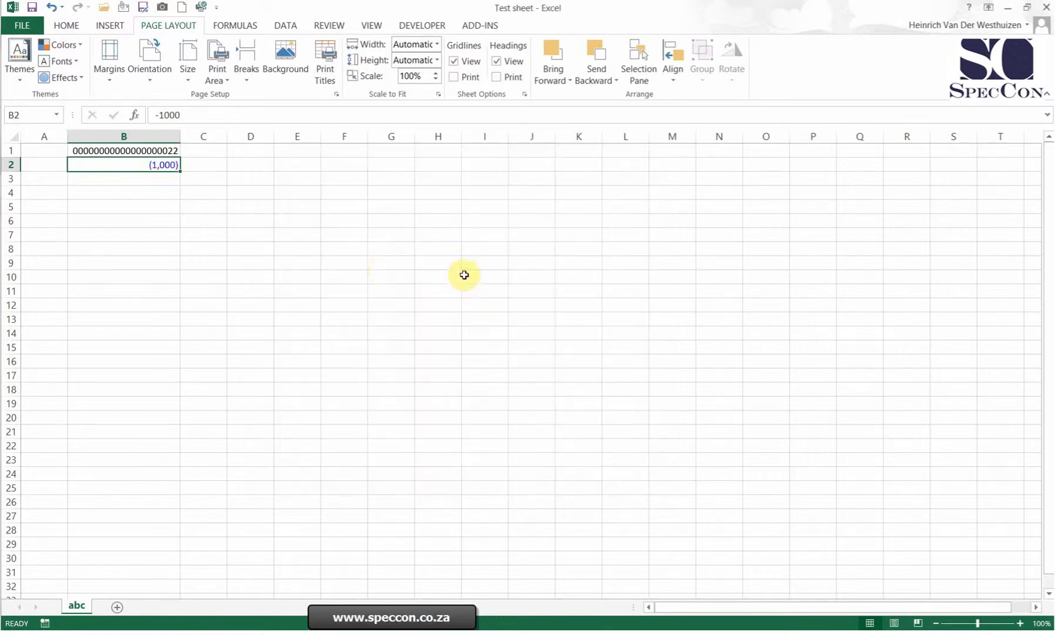
# Edit B2's custom format to #,##0_);[Blue](-#,##0) by adding a minus sign inside the opening bracket.
pyautogui.rightClick(161, 165)
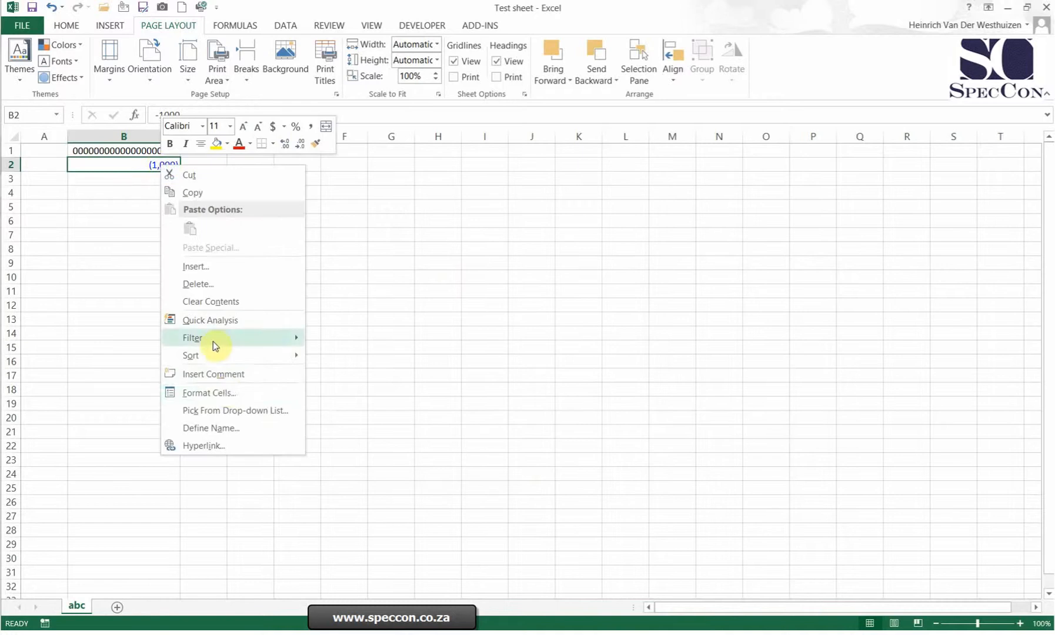
pyautogui.click(224, 391)
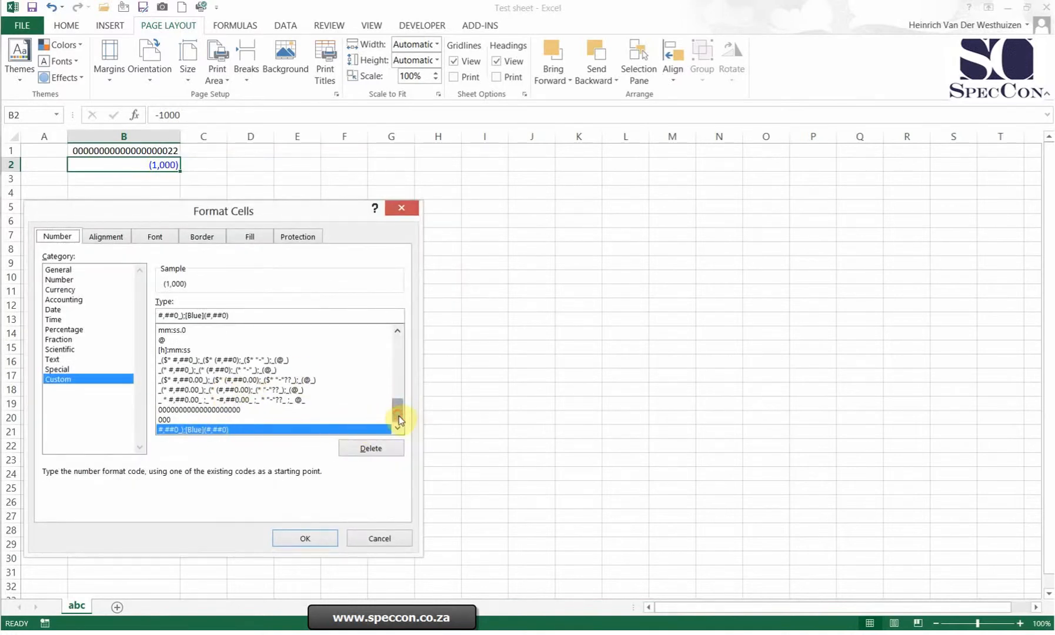
pyautogui.moveTo(399, 416); pyautogui.dragTo(398, 427)
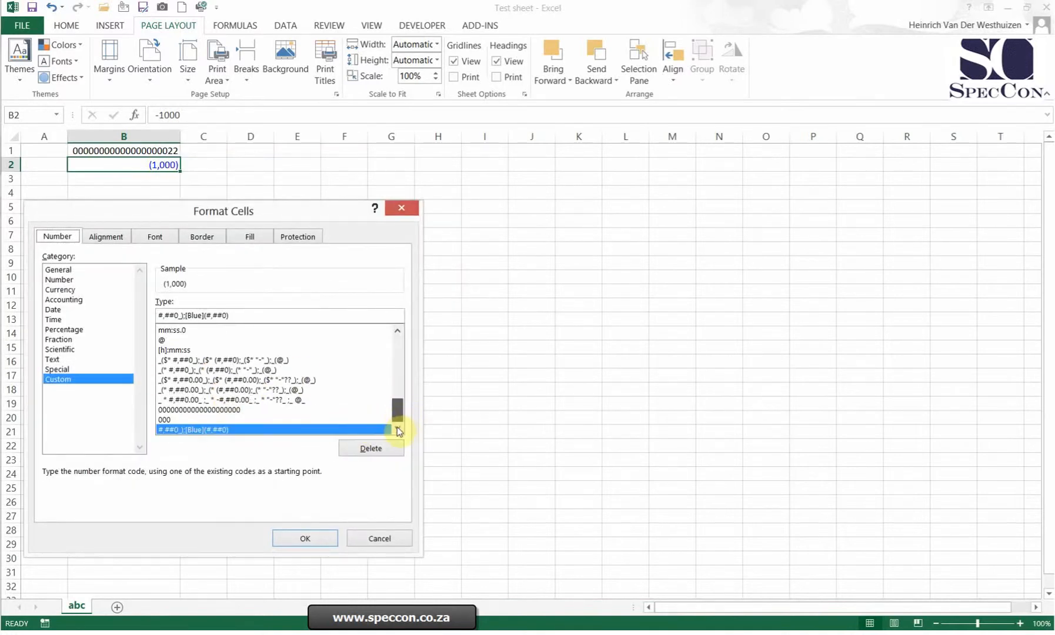
pyautogui.click(206, 315)
pyautogui.write('-')
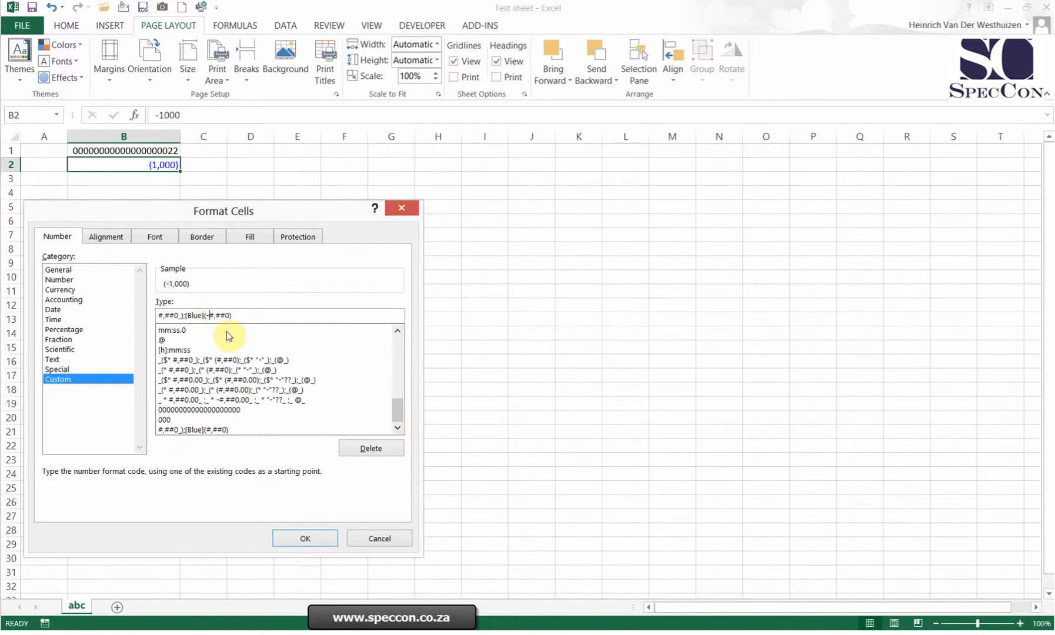
pyautogui.press('Return')
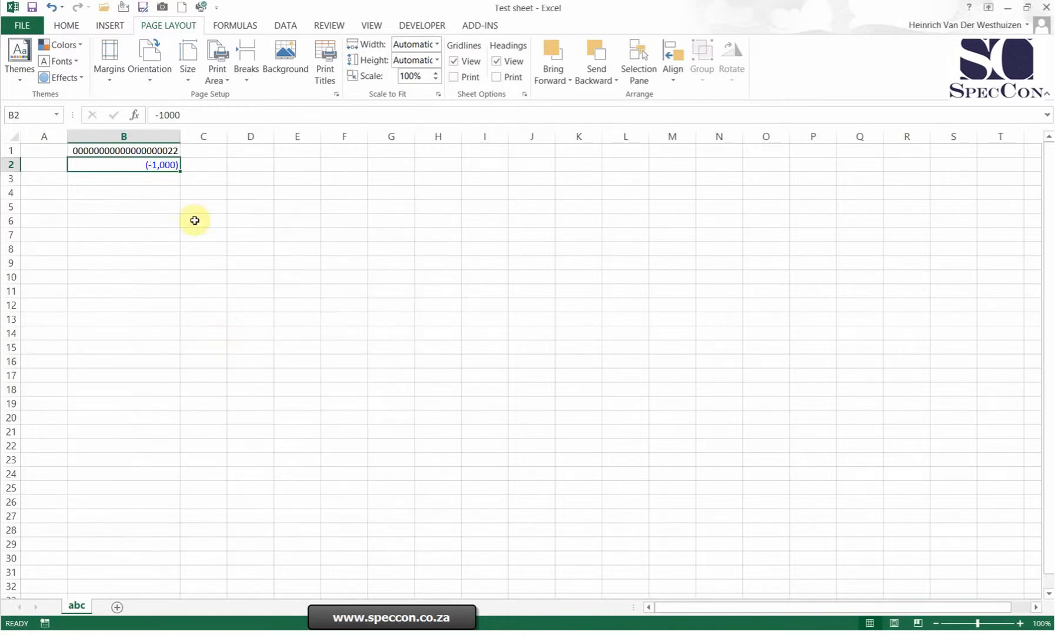
# Add a trailing minus sign to B2's custom format so the code reads #,##0_);[Blue](-#,##0-).
pyautogui.rightClick(169, 165)
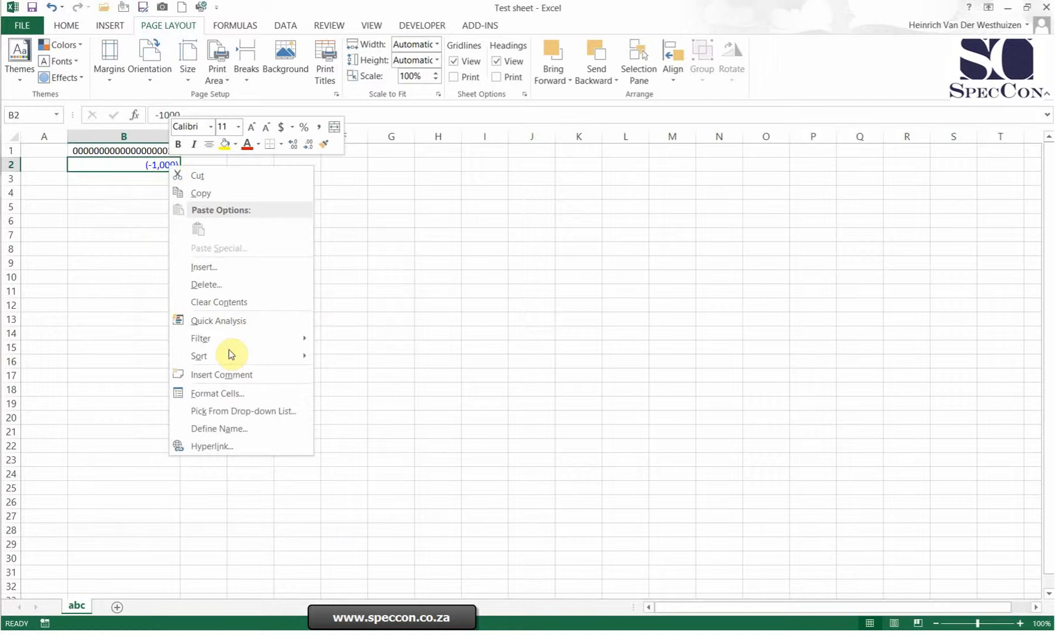
pyautogui.click(228, 392)
pyautogui.moveTo(344, 210); pyautogui.dragTo(700, 149)
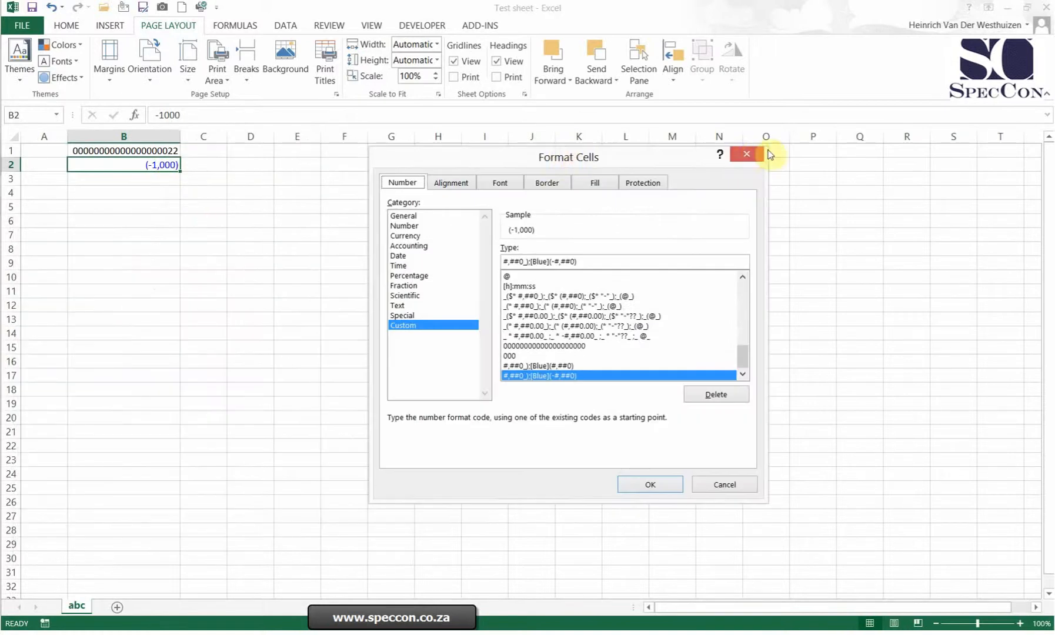
pyautogui.click(574, 261)
pyautogui.write('-')
pyautogui.press('Return')
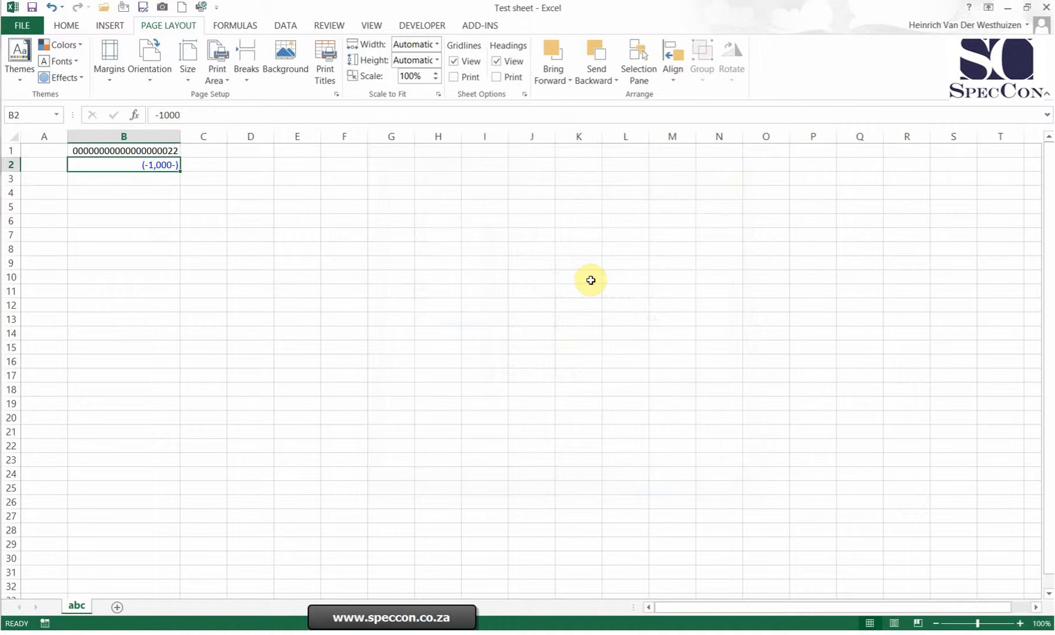
# Test the format in B2 by entering 1000 and then -485, and clear the cell's contents.
pyautogui.click(356, 333)
pyautogui.click(160, 165)
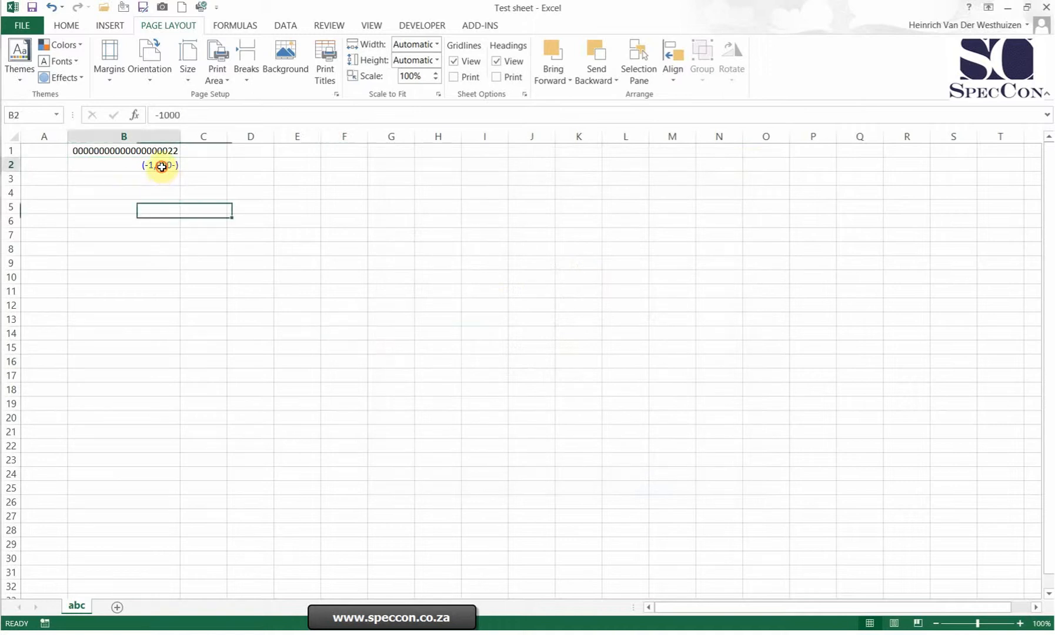
pyautogui.doubleClick(162, 165)
pyautogui.write('1000')
pyautogui.press('Return')
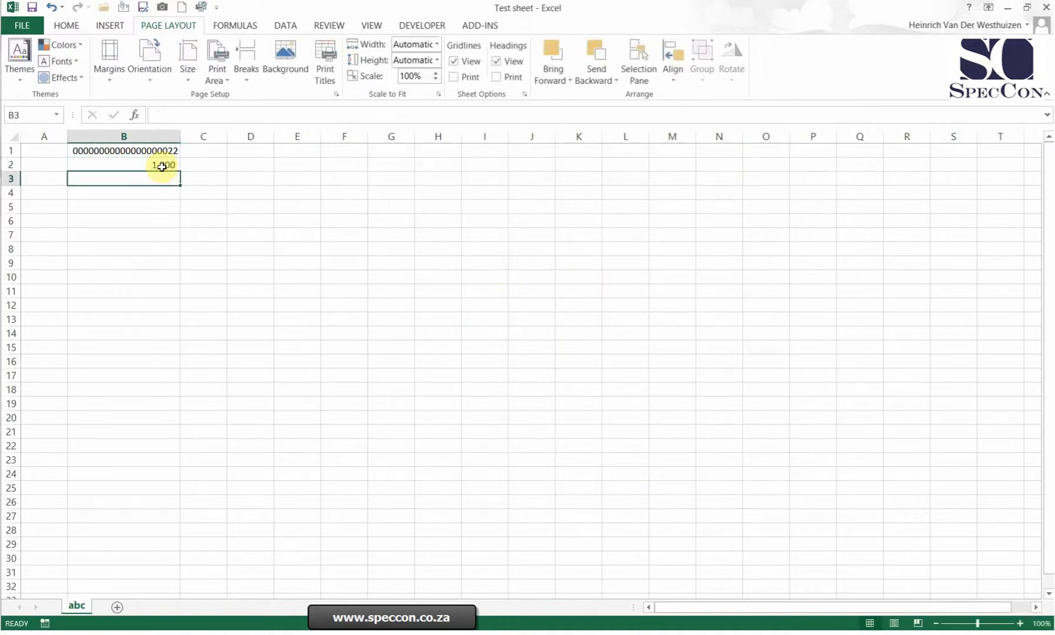
pyautogui.press('Up')
pyautogui.write('-485')
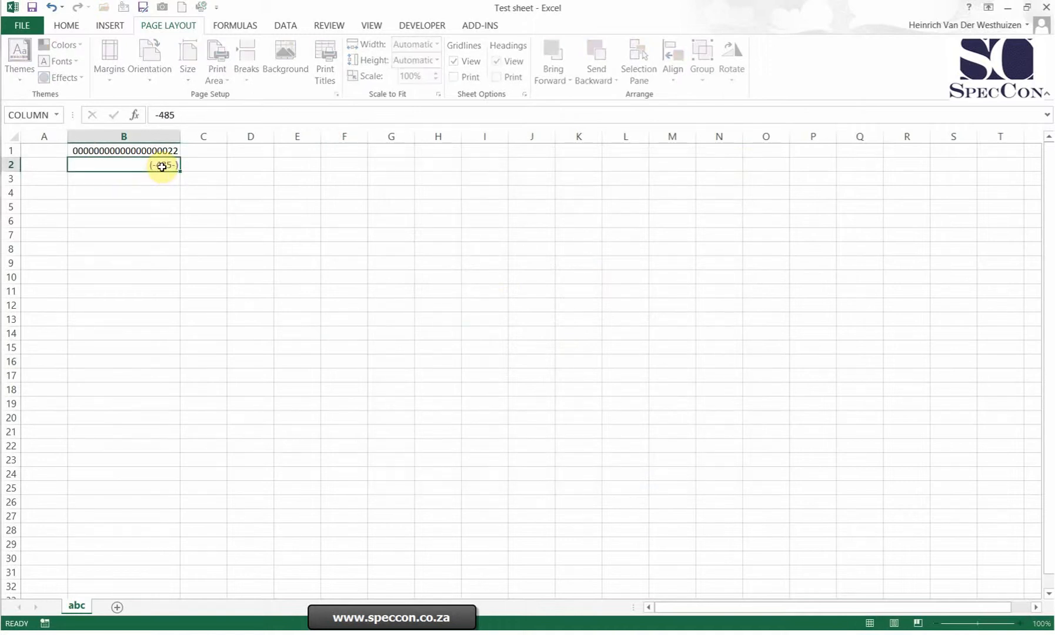
pyautogui.press('Return')
pyautogui.press('Up')
pyautogui.press('Delete')
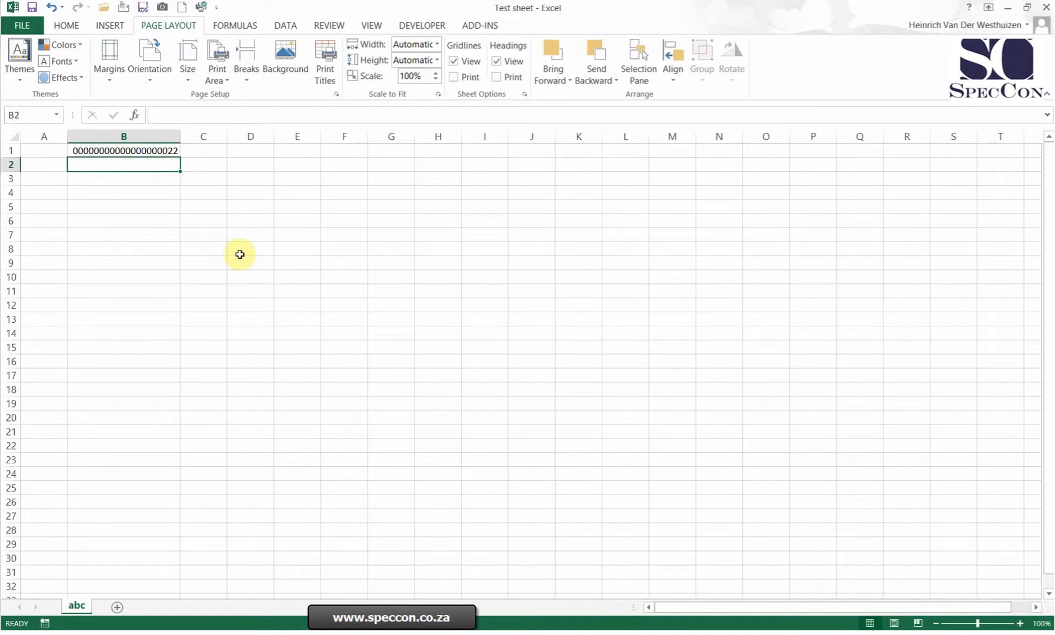
# Enter 1,000 mt as text in B3 using a leading apostrophe.
pyautogui.press('Down')
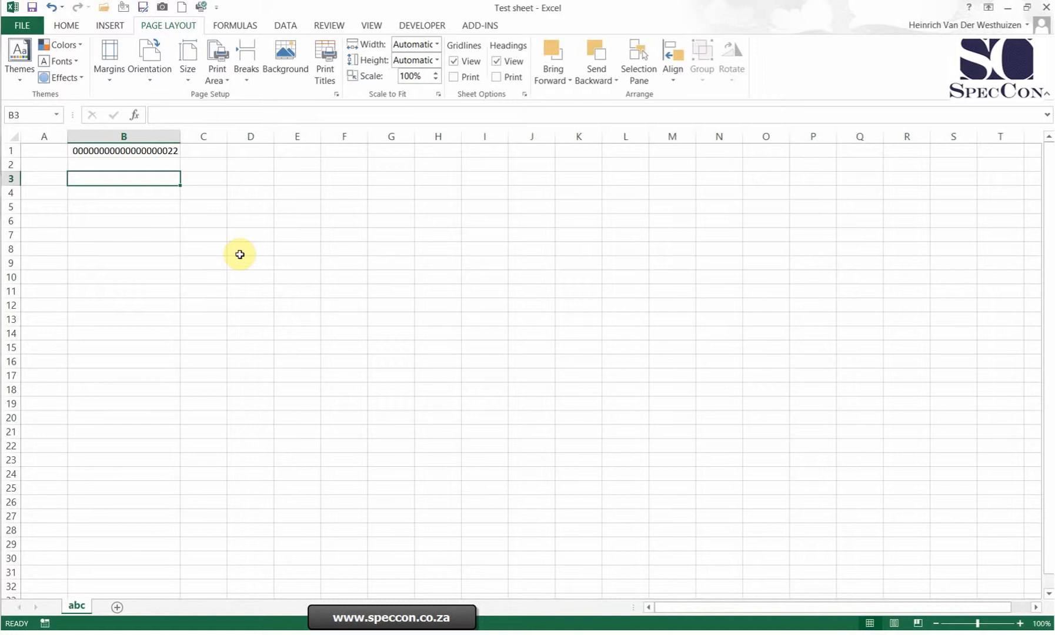
pyautogui.write("'1000")
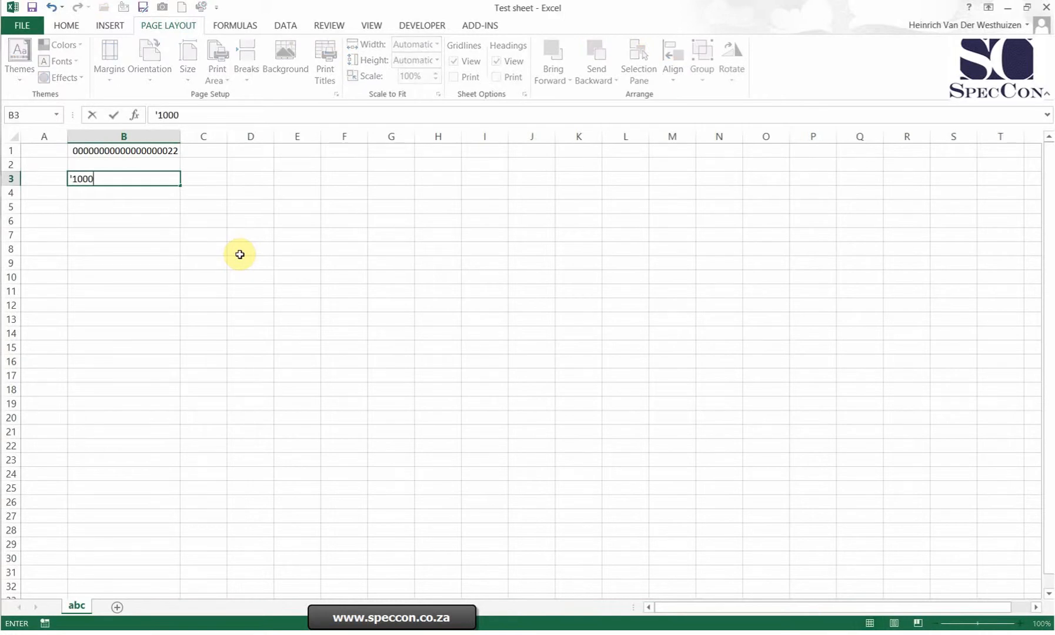
pyautogui.press('BackSpace')
pyautogui.press('BackSpace')
pyautogui.press('BackSpace')
pyautogui.write(',100')
pyautogui.press('BackSpace')
pyautogui.press('BackSpace')
pyautogui.press('BackSpace')
pyautogui.write('000 mt')
pyautogui.press('BackSpace')
pyautogui.write('mt')
pyautogui.press('Return')
pyautogui.press('Up')
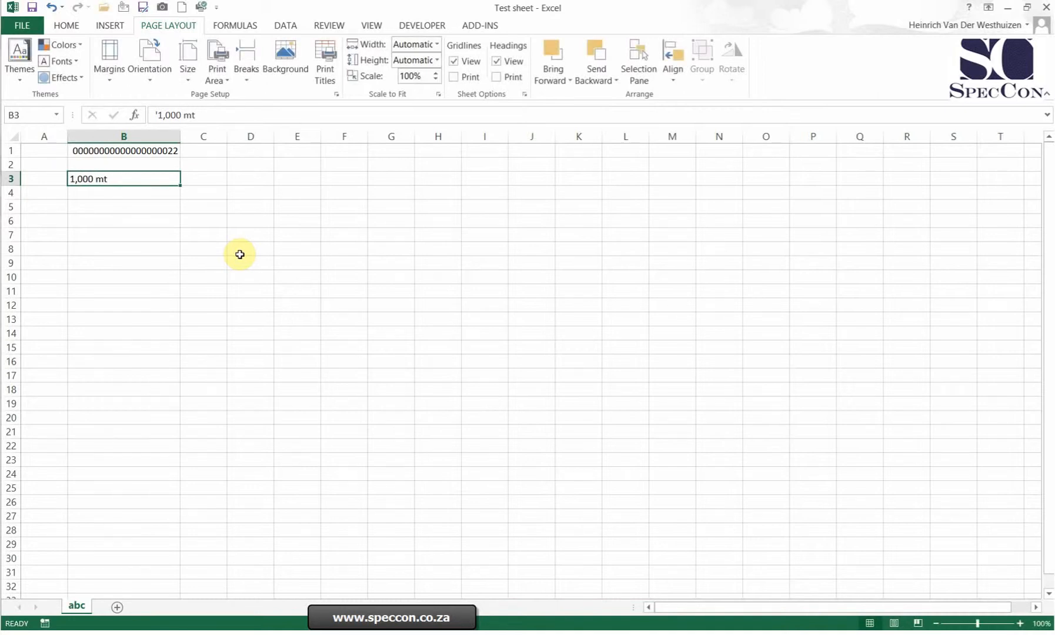
pyautogui.moveTo(124, 151); pyautogui.dragTo(123, 178)
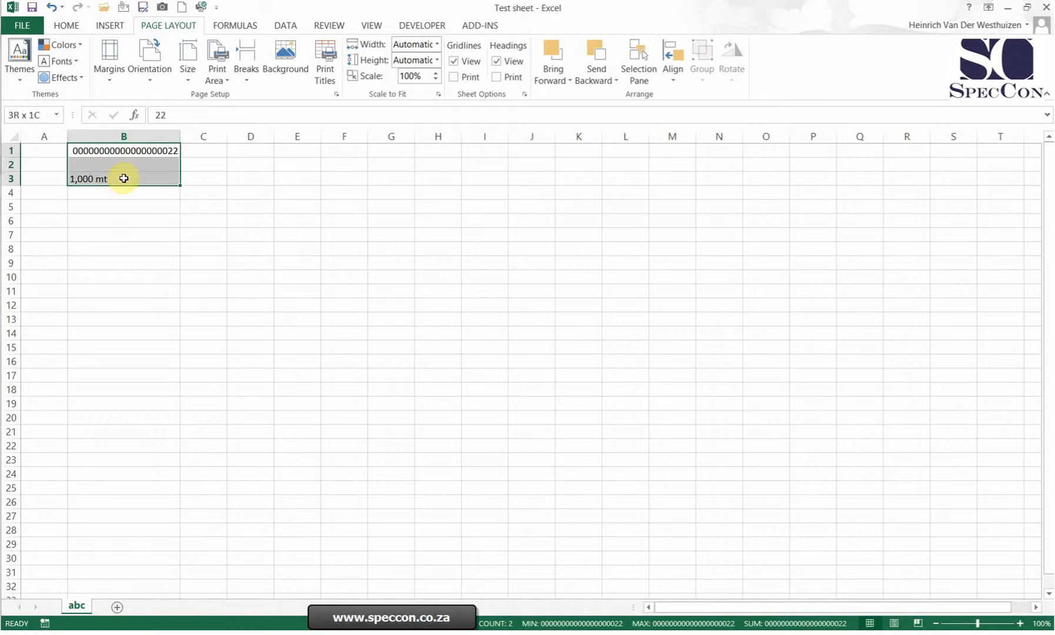
pyautogui.click(124, 178)
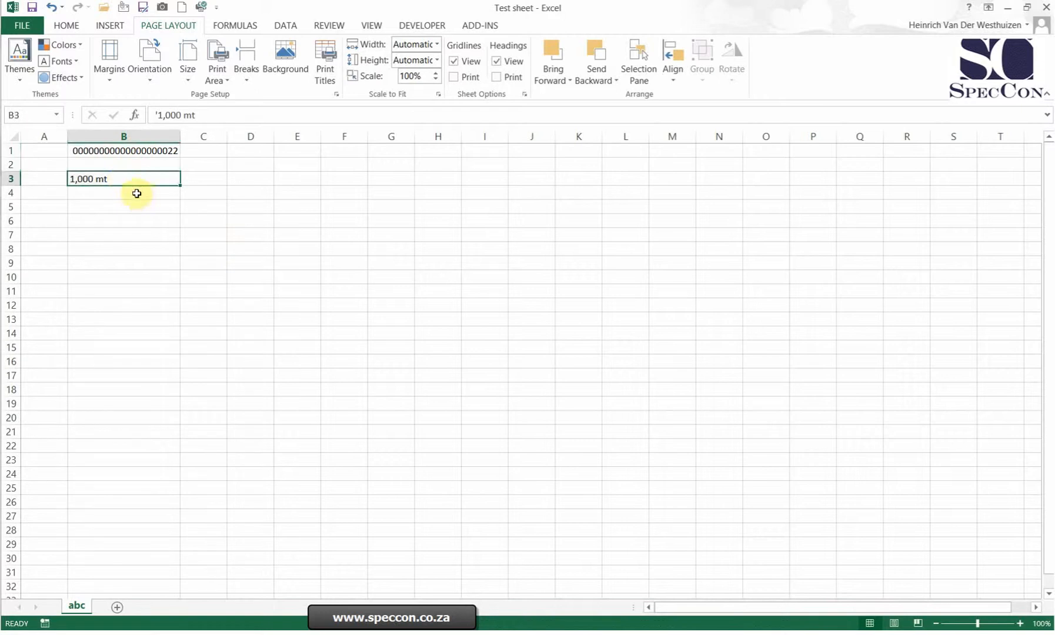
# Apply the custom format #,##0_)"mt";(#,##0)"mt" to B4, starting from the built-in #,##0_);(#,##0) code.
pyautogui.click(136, 194)
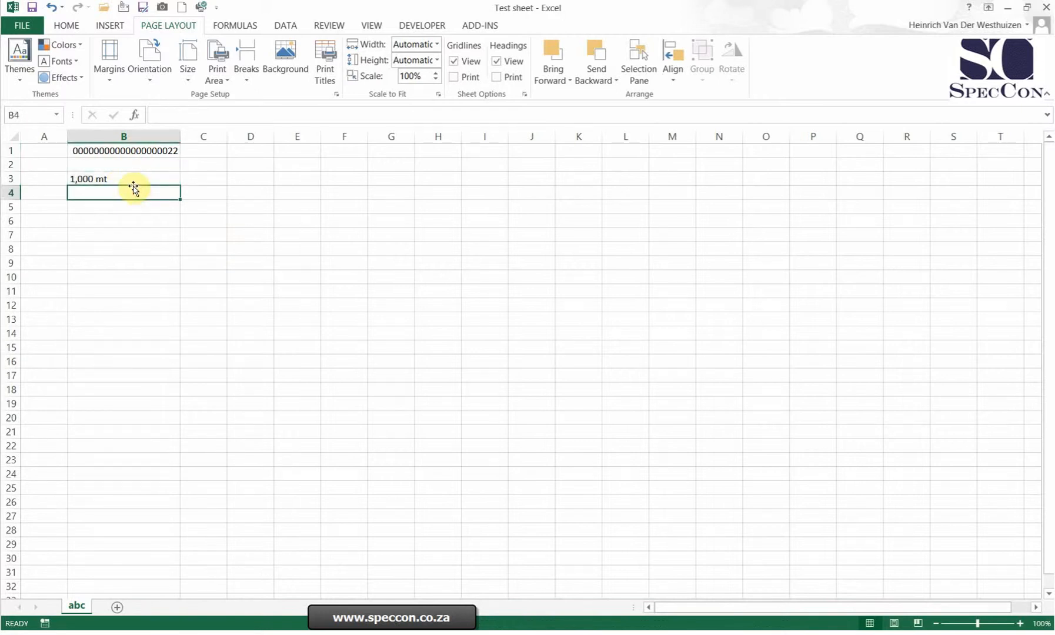
pyautogui.rightClick(134, 190)
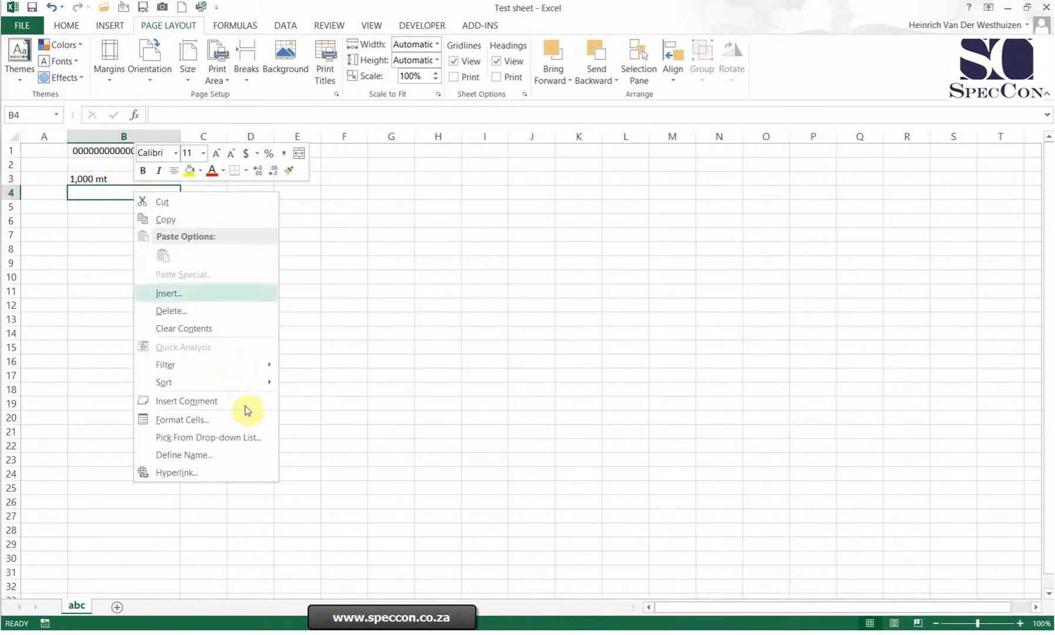
pyautogui.click(213, 419)
pyautogui.moveTo(207, 243); pyautogui.dragTo(524, 187)
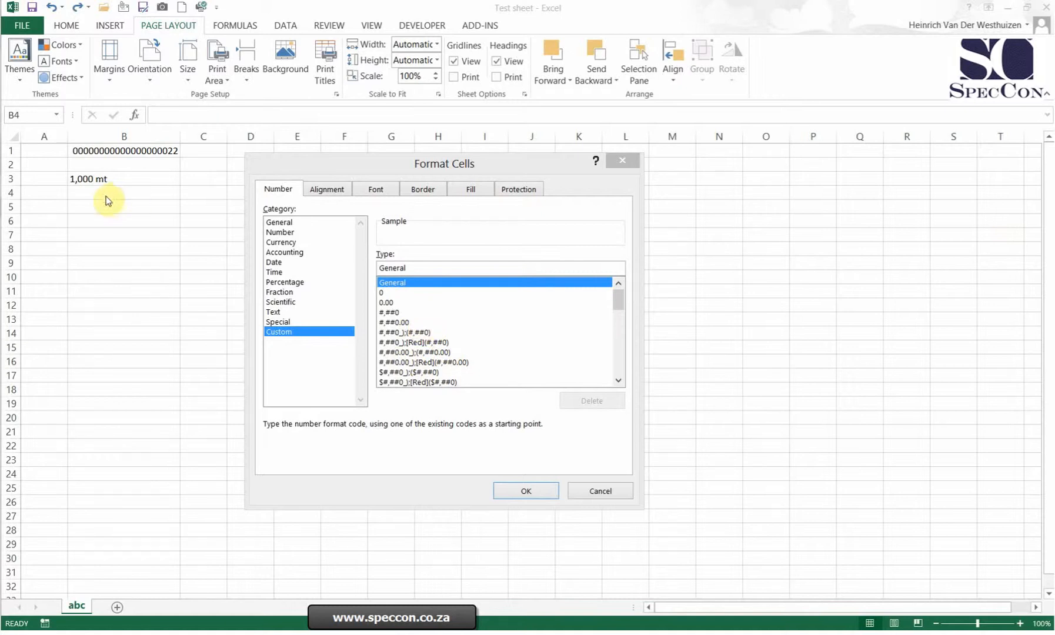
pyautogui.click(402, 333)
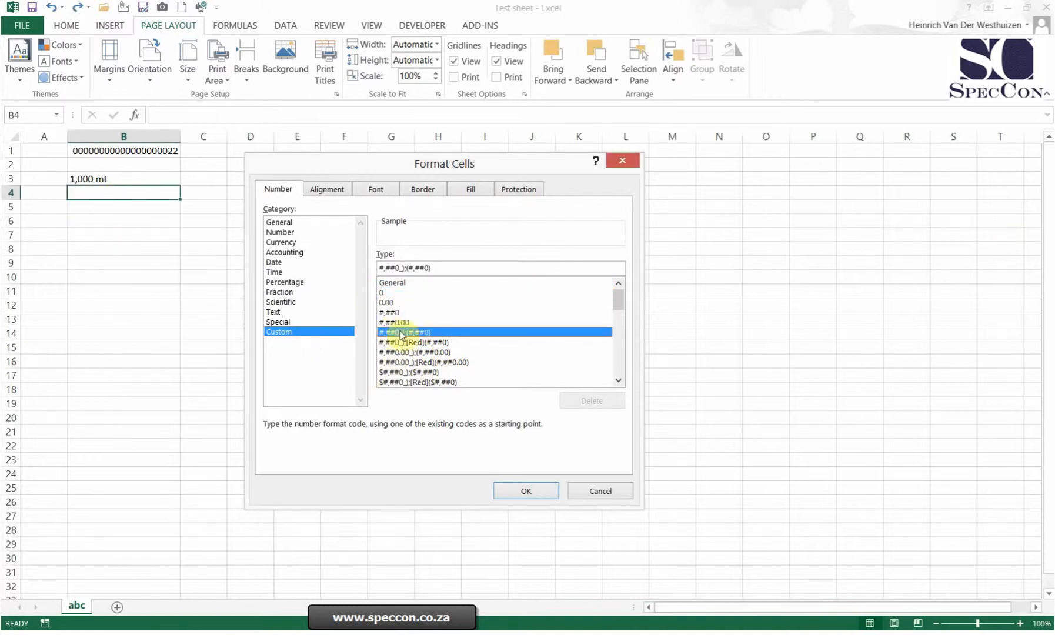
pyautogui.click(404, 267)
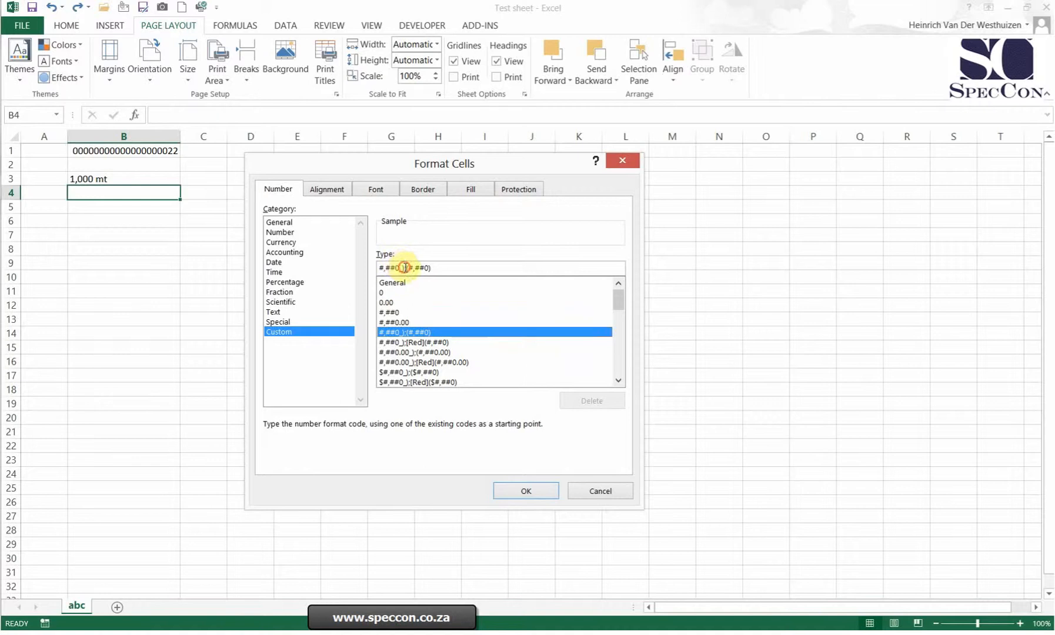
pyautogui.write('"mt"')
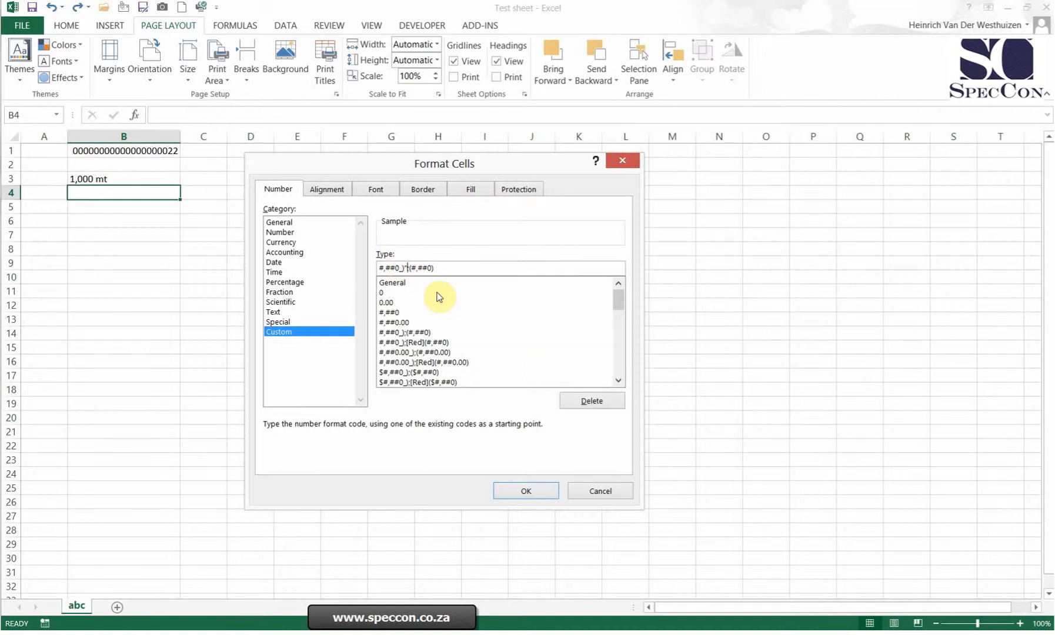
pyautogui.click(465, 266)
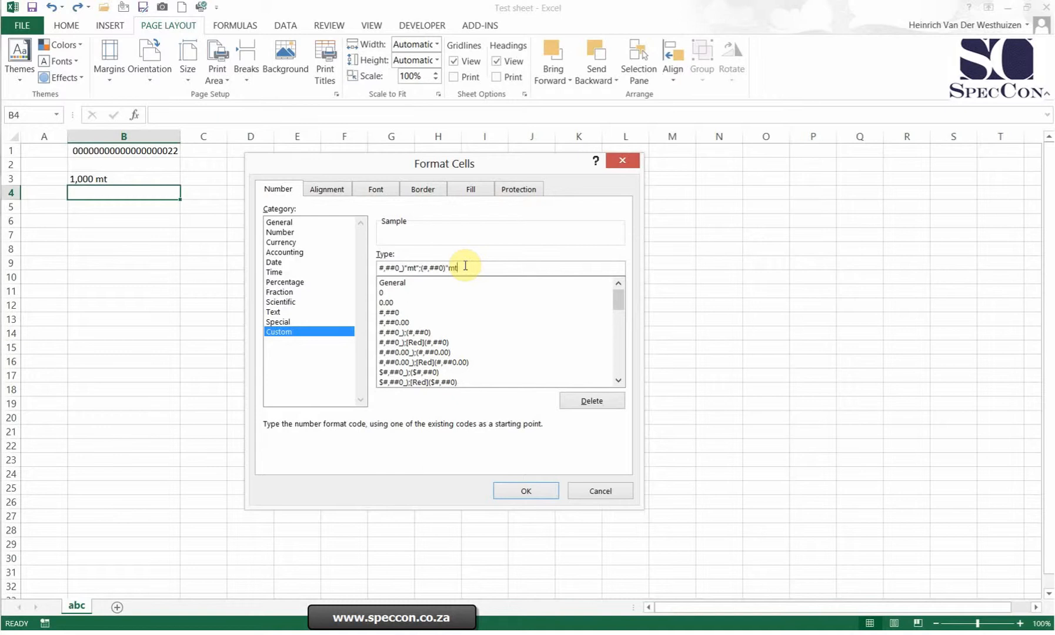
pyautogui.press('Return')
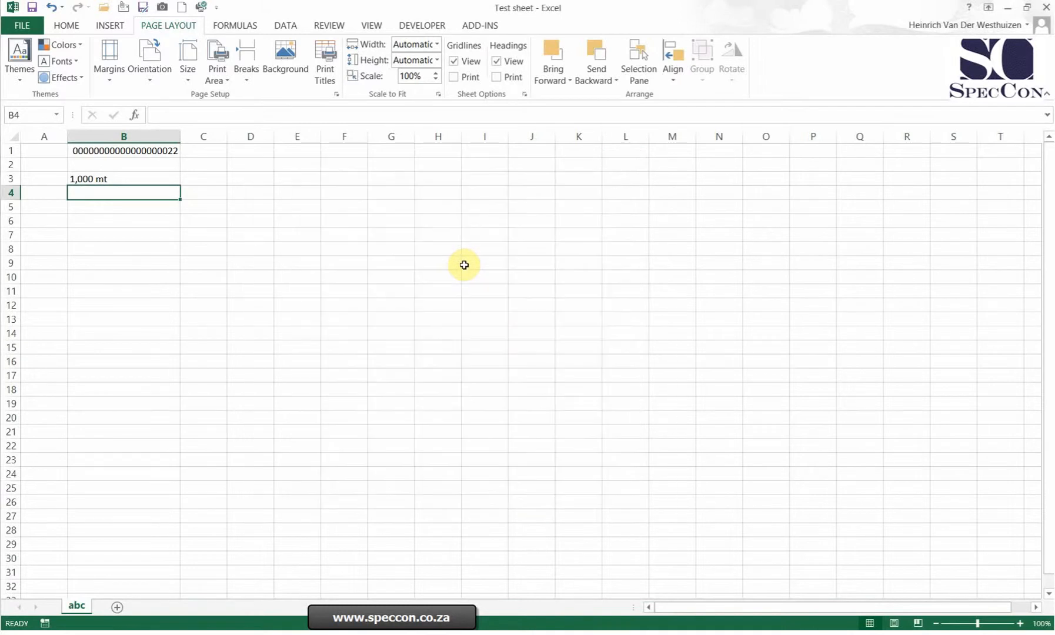
# Test the mt format in B4 by entering 1000 and then replacing it with -1000.
pyautogui.write('100')
pyautogui.press('Return')
pyautogui.press('Up')
pyautogui.press('F2')
pyautogui.write('0')
pyautogui.press('Return')
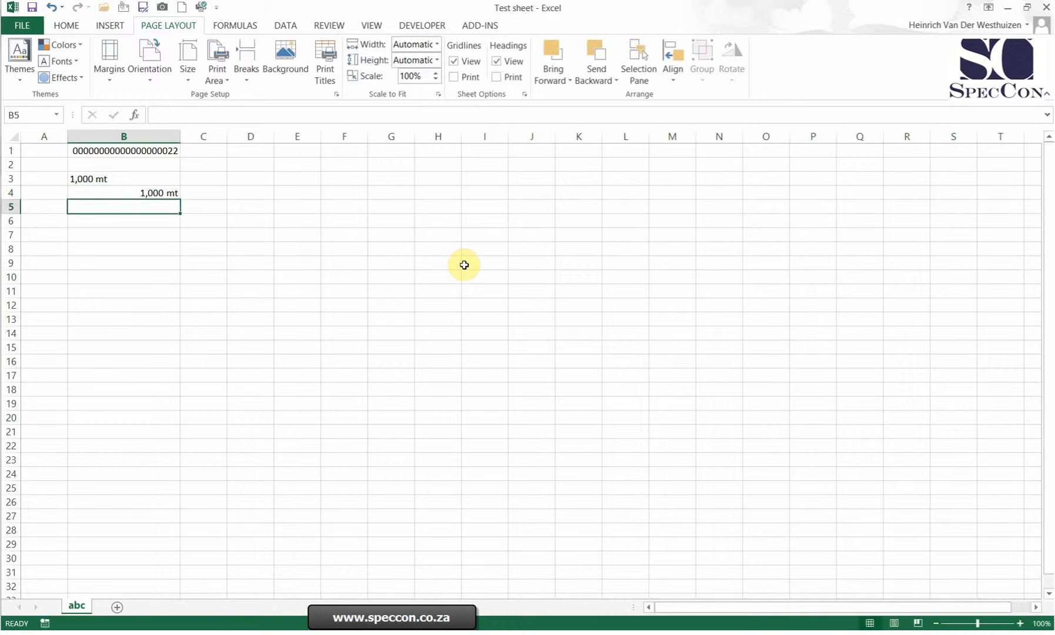
pyautogui.press('Up')
pyautogui.write('-1000')
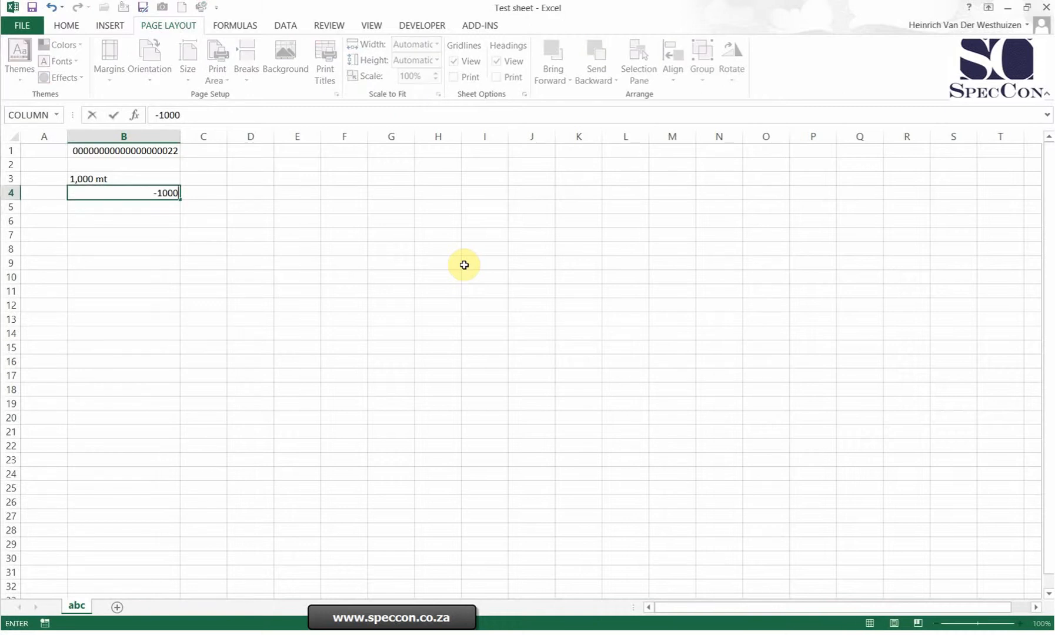
pyautogui.press('Return')
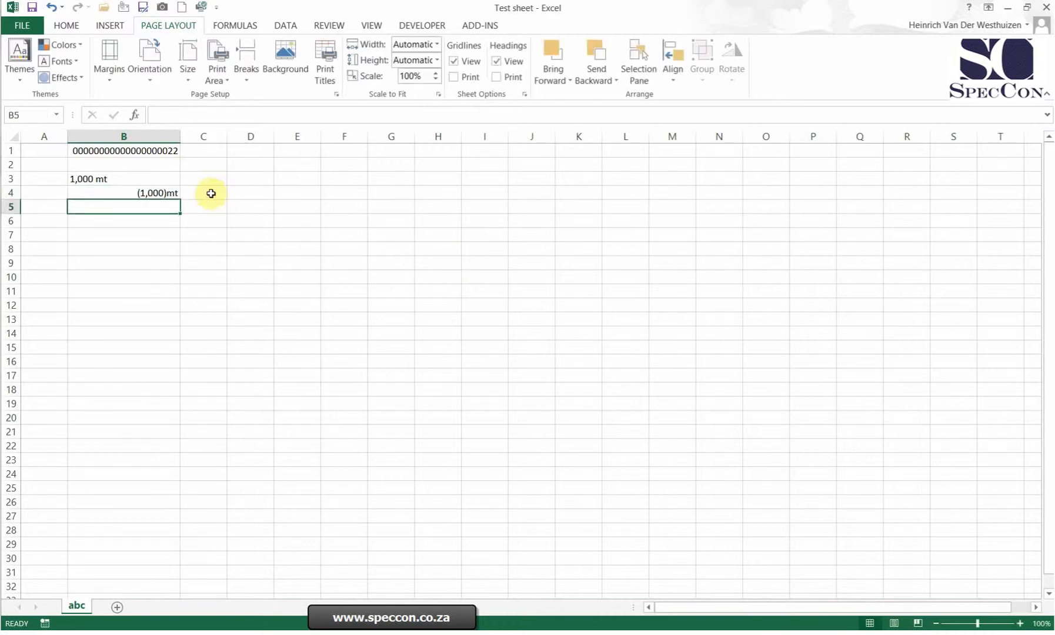
# Copy B4 into B5:B9 and select B4:B9 to check how the values are summed.
pyautogui.click(158, 194)
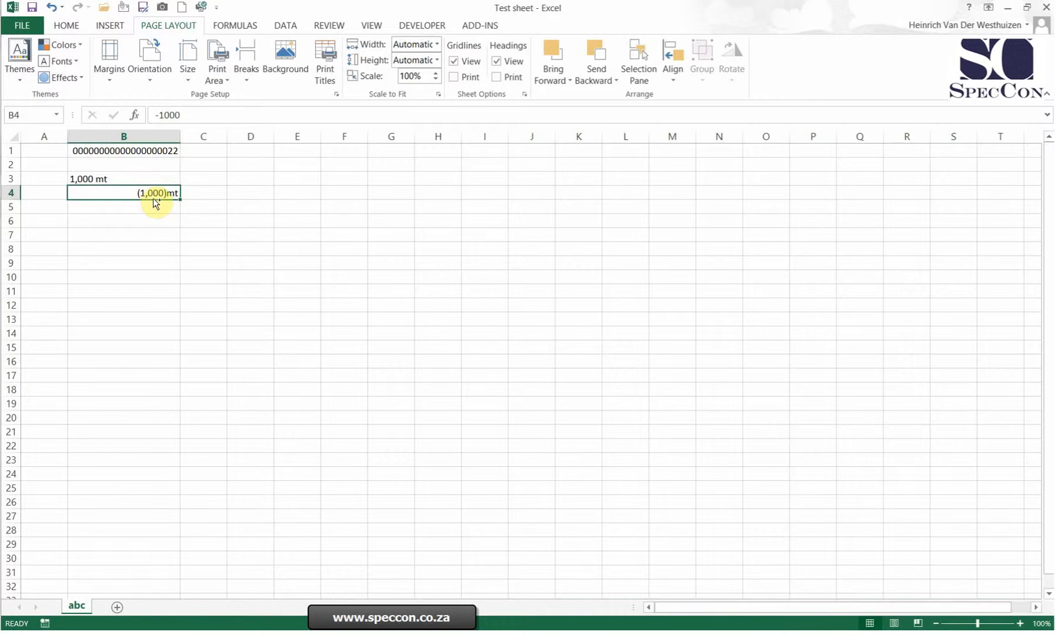
pyautogui.hotkey('ctrl', 'c')
pyautogui.hotkey('ctrl', 'v')
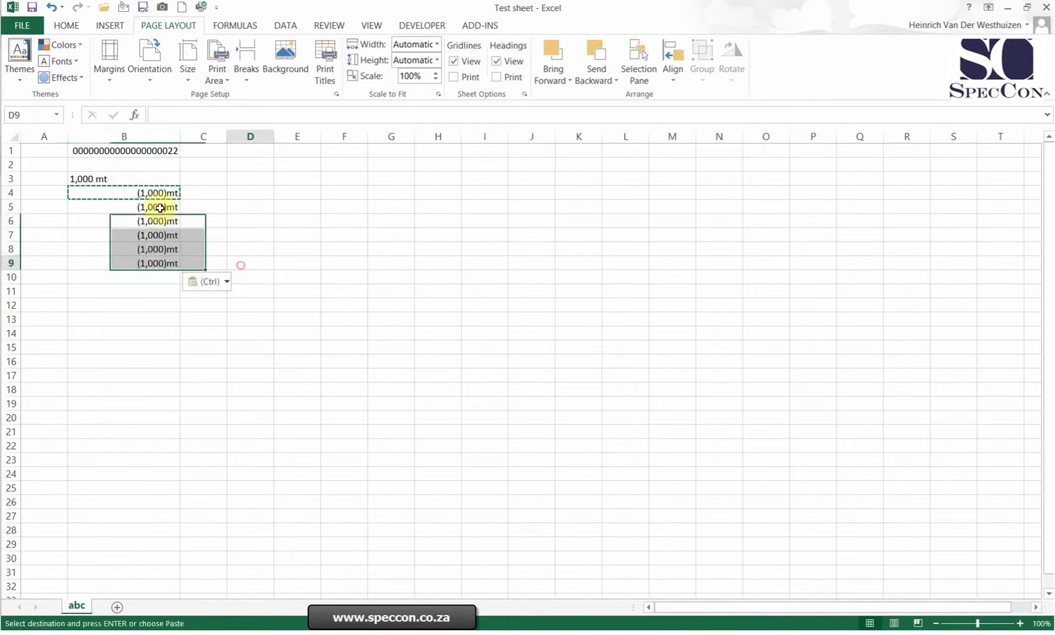
pyautogui.moveTo(141, 193); pyautogui.dragTo(138, 265)
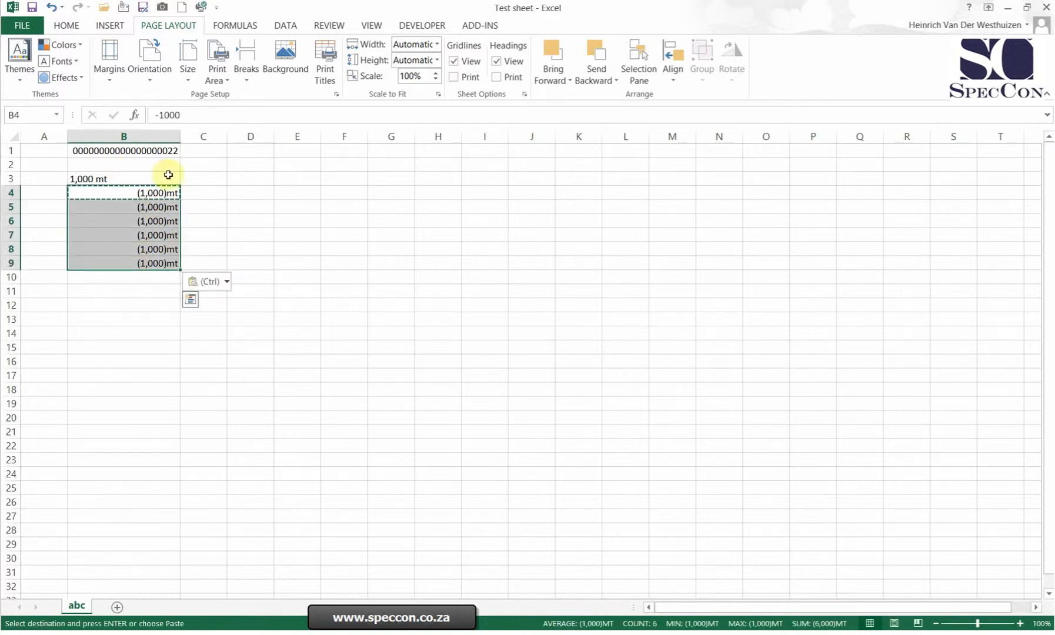
# Clear the contents of B4:B9.
pyautogui.click(155, 193)
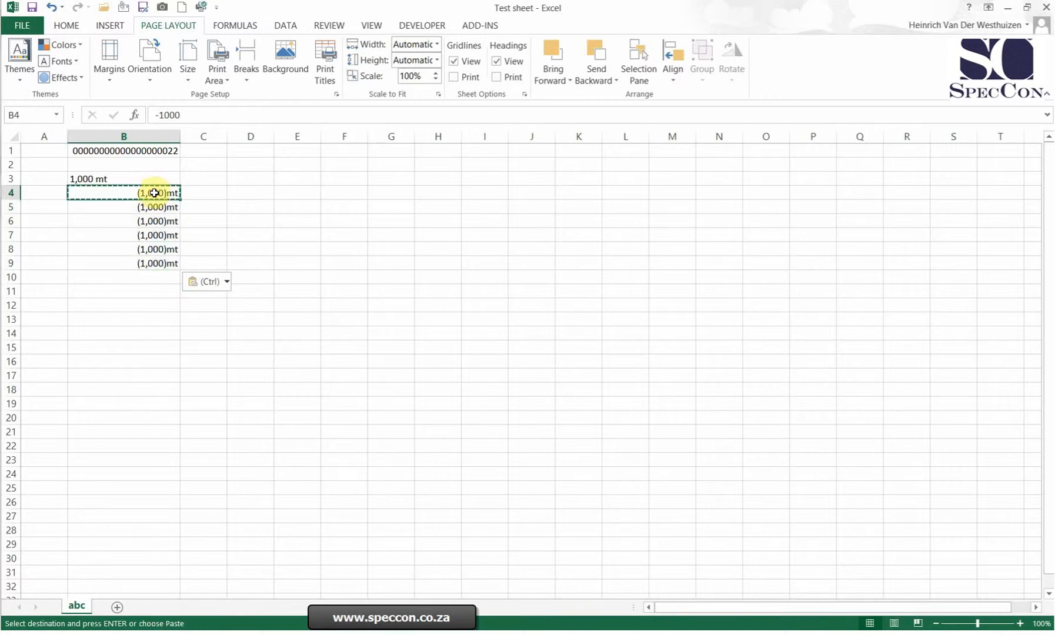
pyautogui.moveTo(154, 193); pyautogui.dragTo(150, 260)
pyautogui.press('Delete')
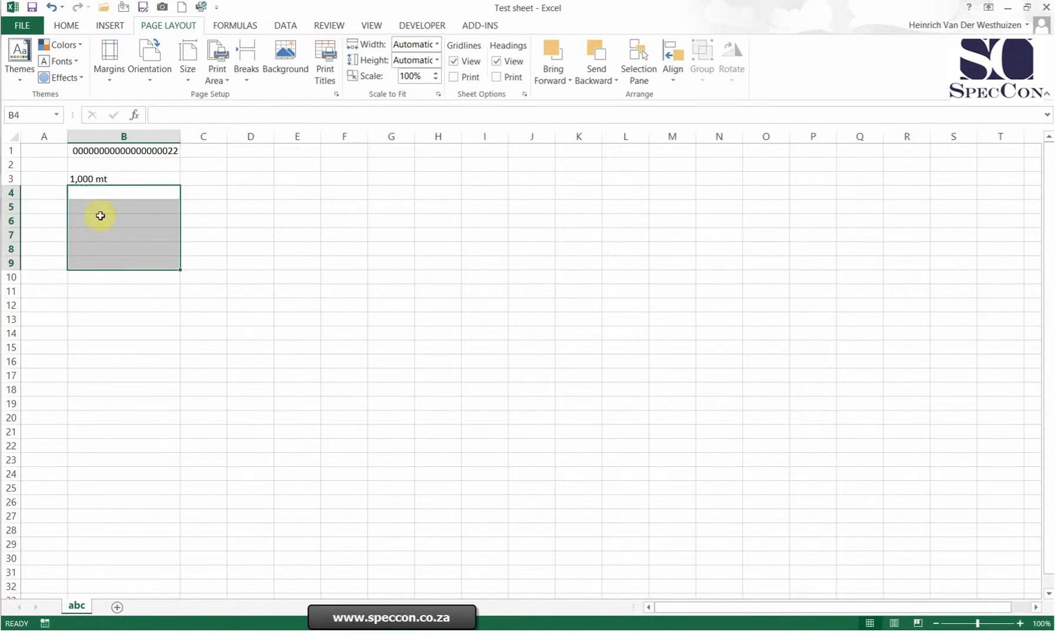
pyautogui.click(100, 178)
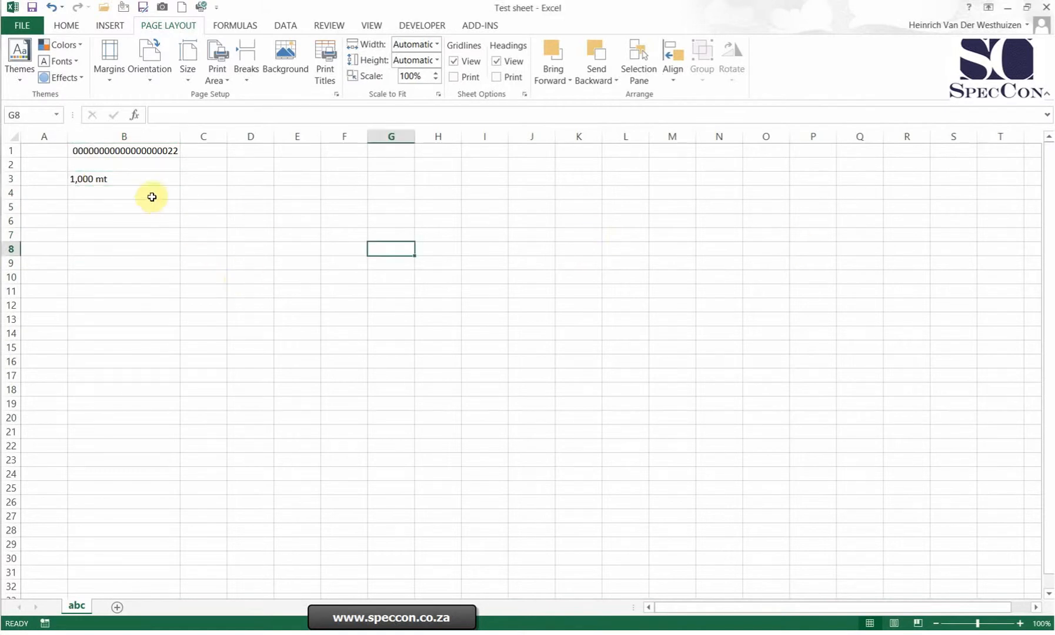
# Apply the custom number format #,"k" to cell B4.
pyautogui.rightClick(150, 195)
pyautogui.click(217, 424)
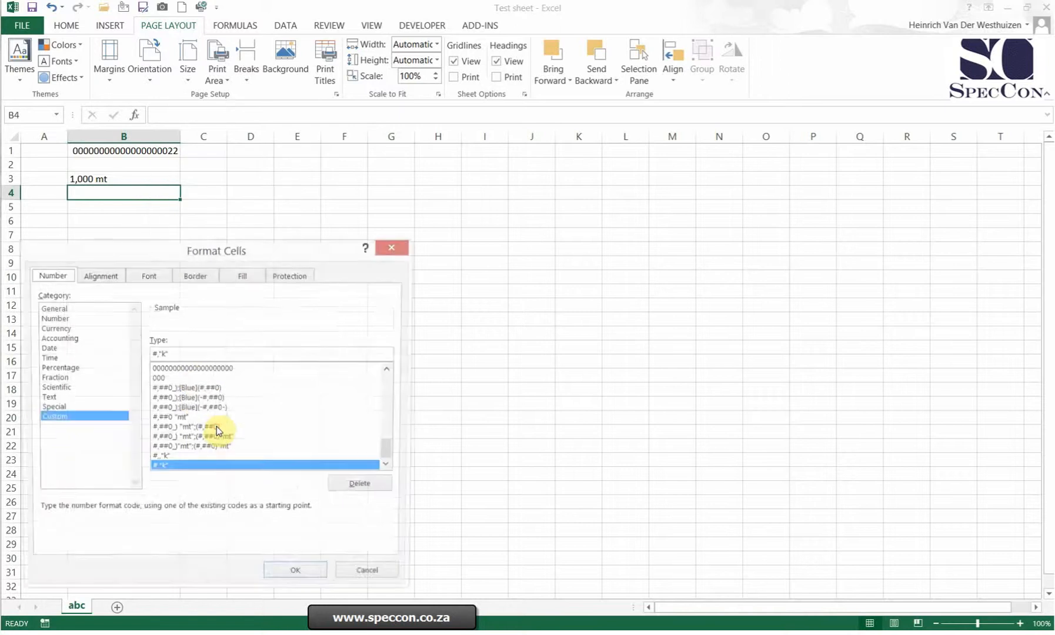
pyautogui.click(184, 358)
pyautogui.moveTo(153, 354); pyautogui.dragTo(147, 354)
pyautogui.press('BackSpace')
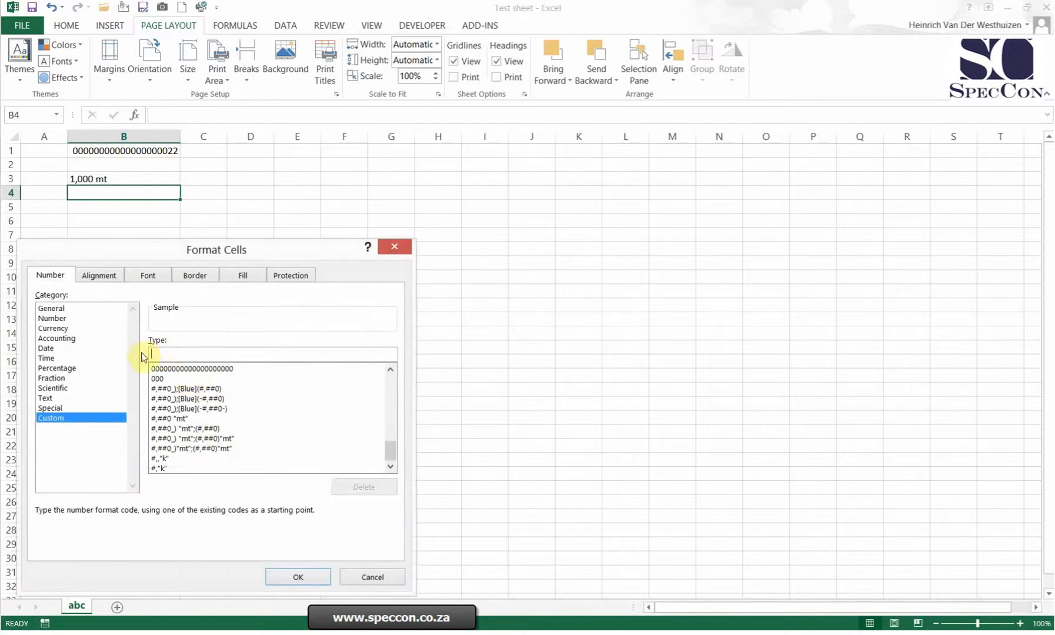
pyautogui.moveTo(392, 446); pyautogui.dragTo(391, 382)
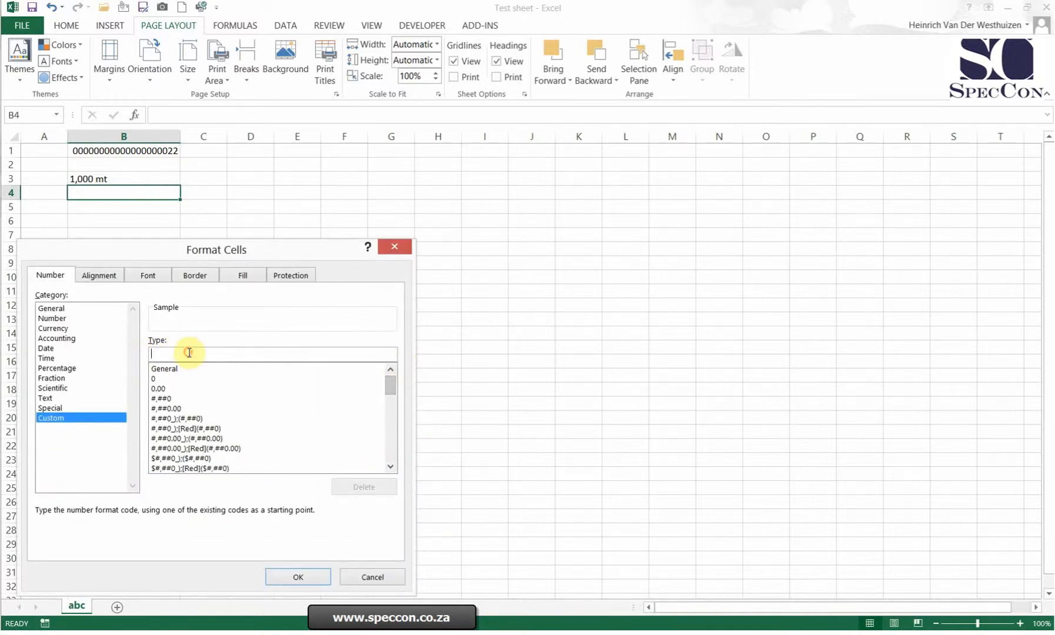
pyautogui.write('#,"k')
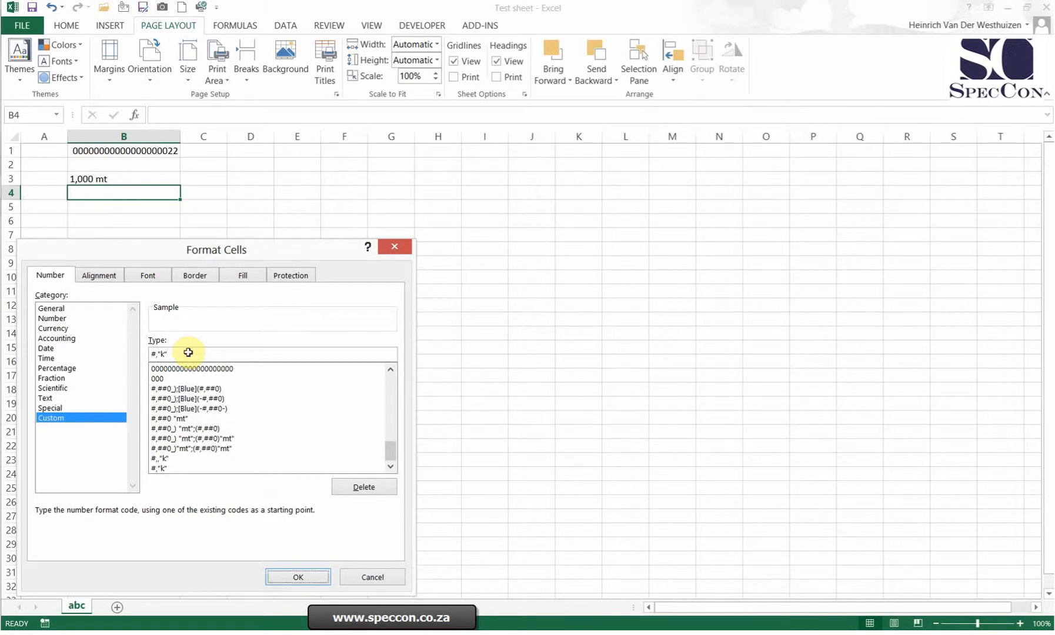
pyautogui.press('Return')
# Test the k format in B4 by entering 1000 and then replacing it with 1000000.
pyautogui.write('10000')
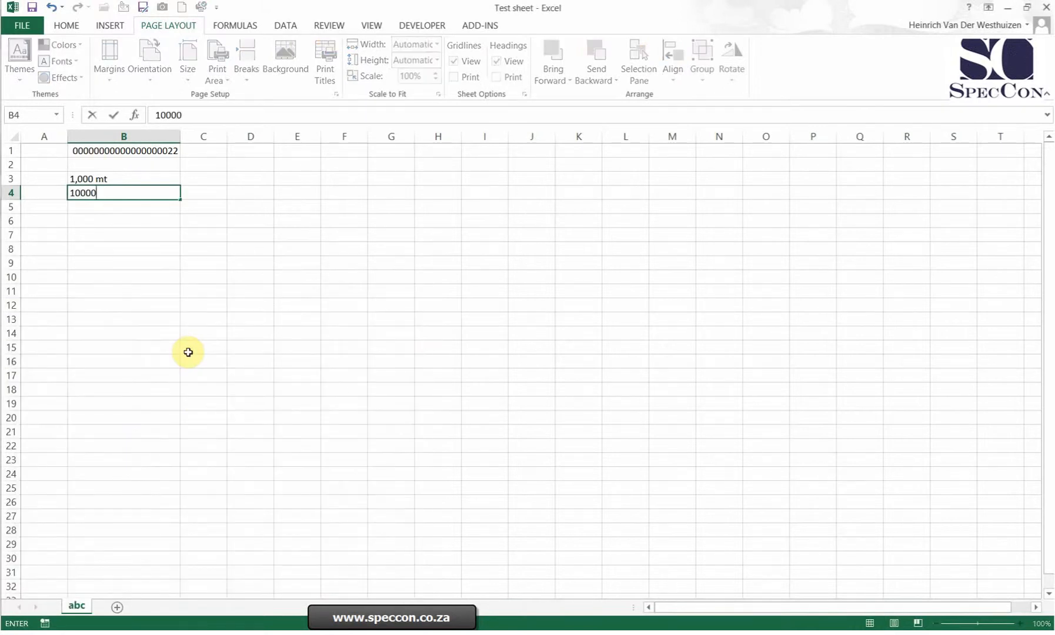
pyautogui.press('BackSpace')
pyautogui.press('Return')
pyautogui.press('Up')
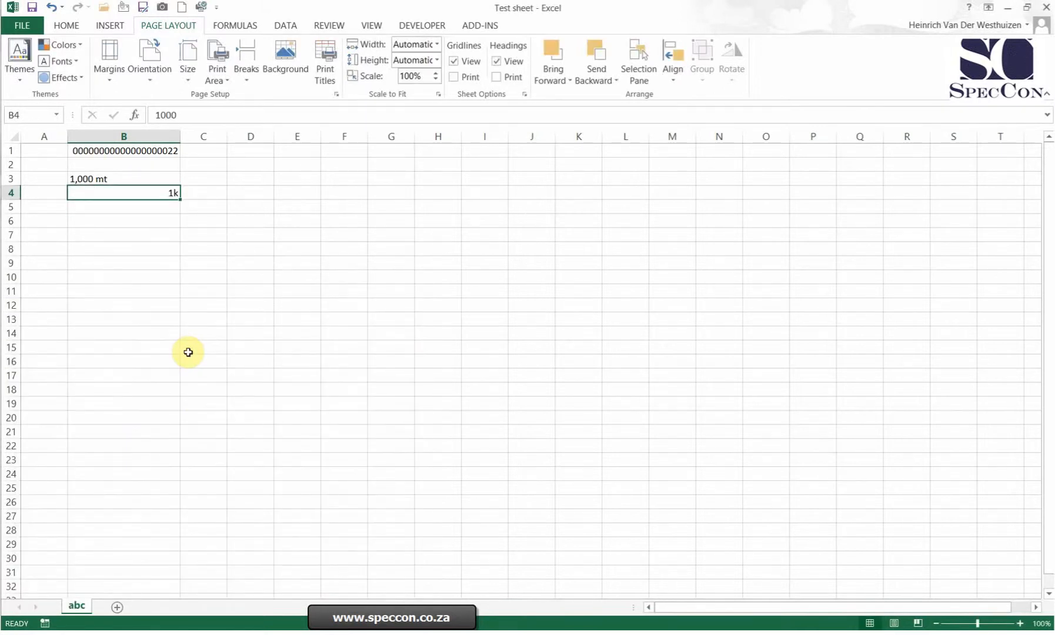
pyautogui.write('1000000')
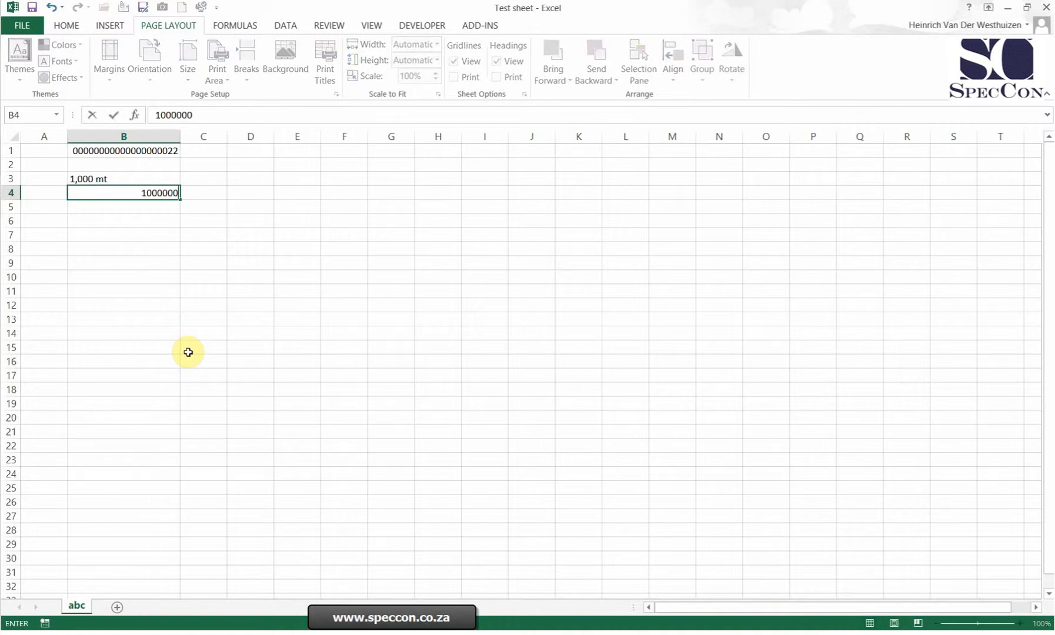
pyautogui.press('Return')
pyautogui.press('Up')
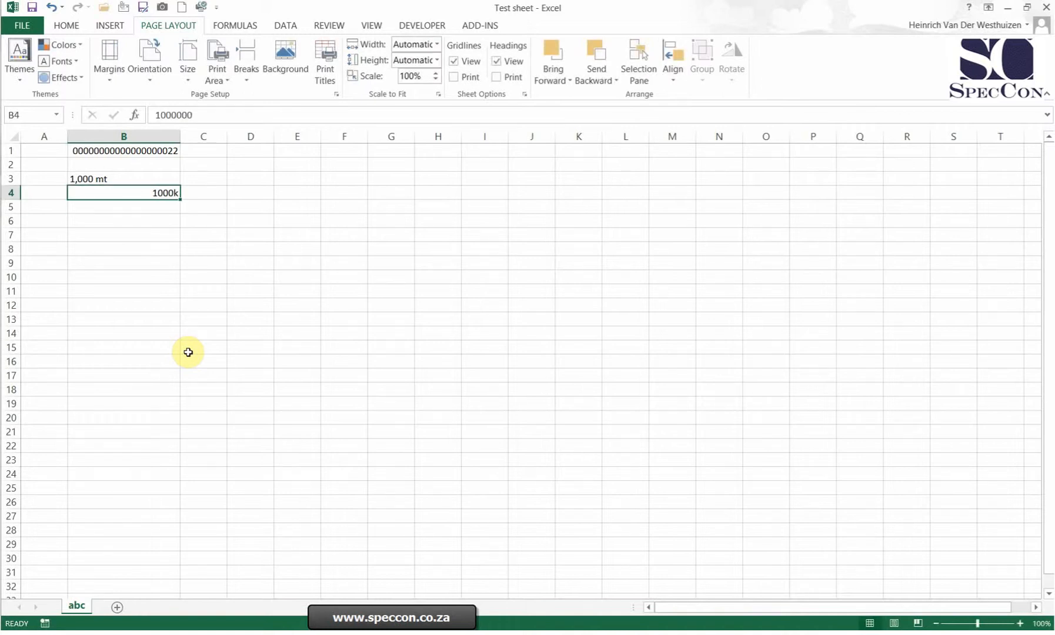
# Change B4's custom number format to #,,"M" by adding a second comma and replacing the k suffix with M.
pyautogui.rightClick(165, 194)
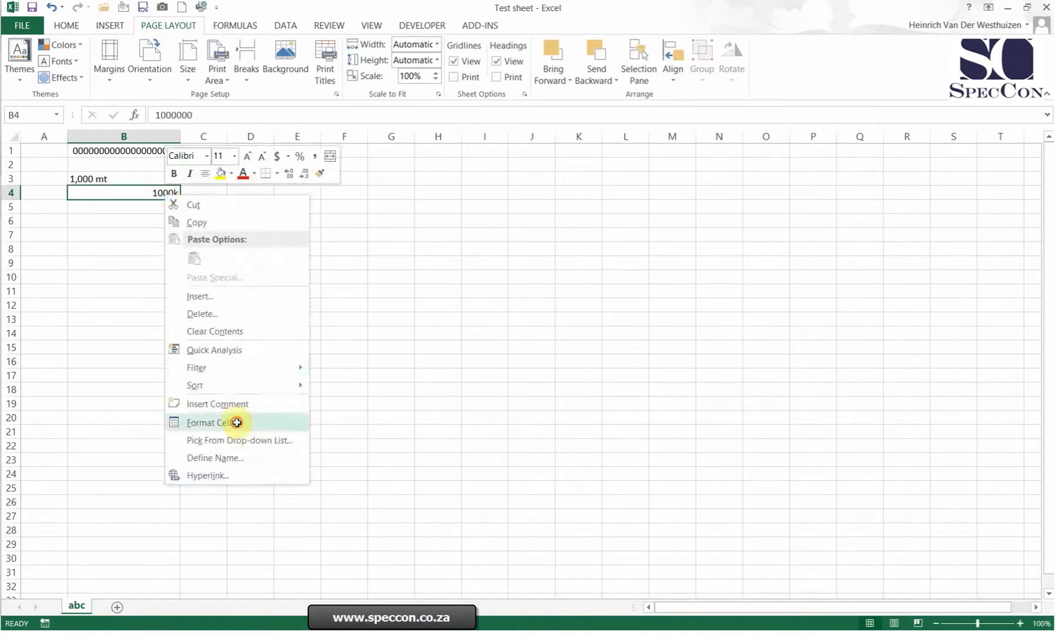
pyautogui.click(236, 422)
pyautogui.click(177, 350)
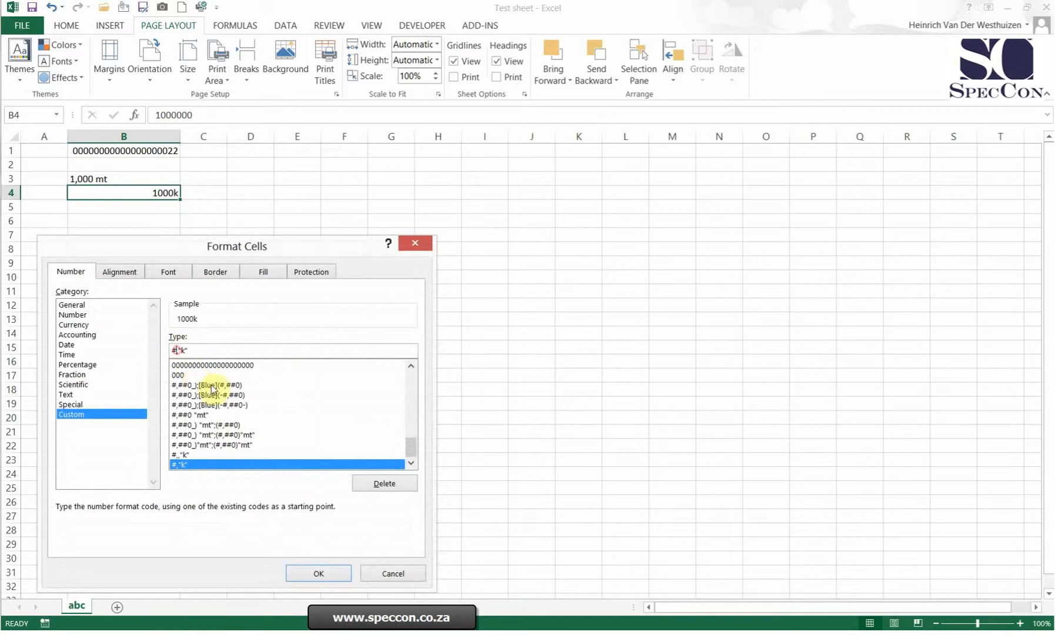
pyautogui.write(',')
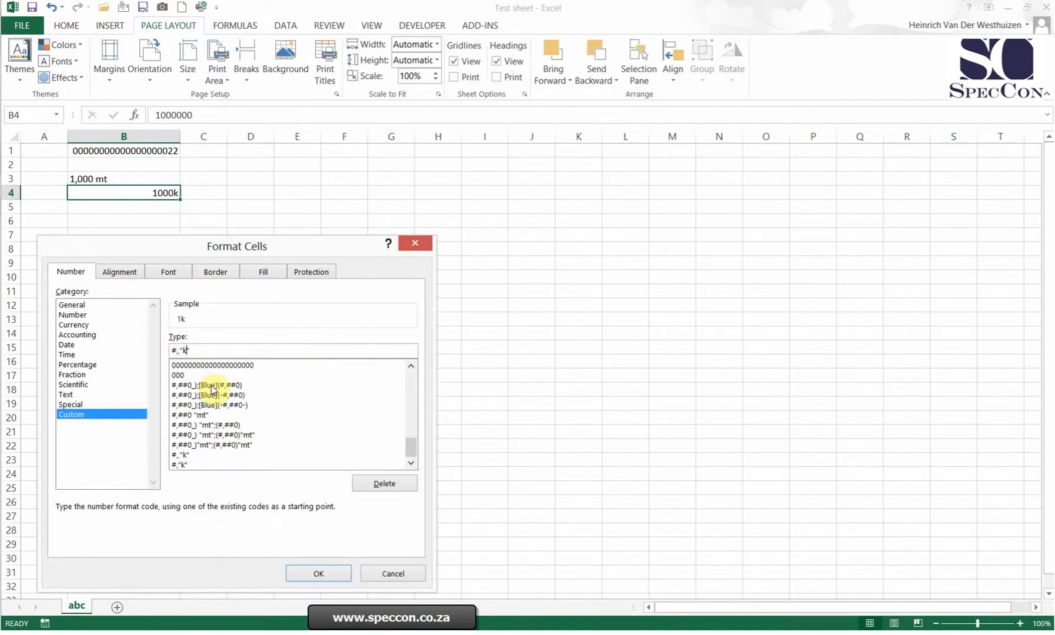
pyautogui.write('M')
pyautogui.press('Return')
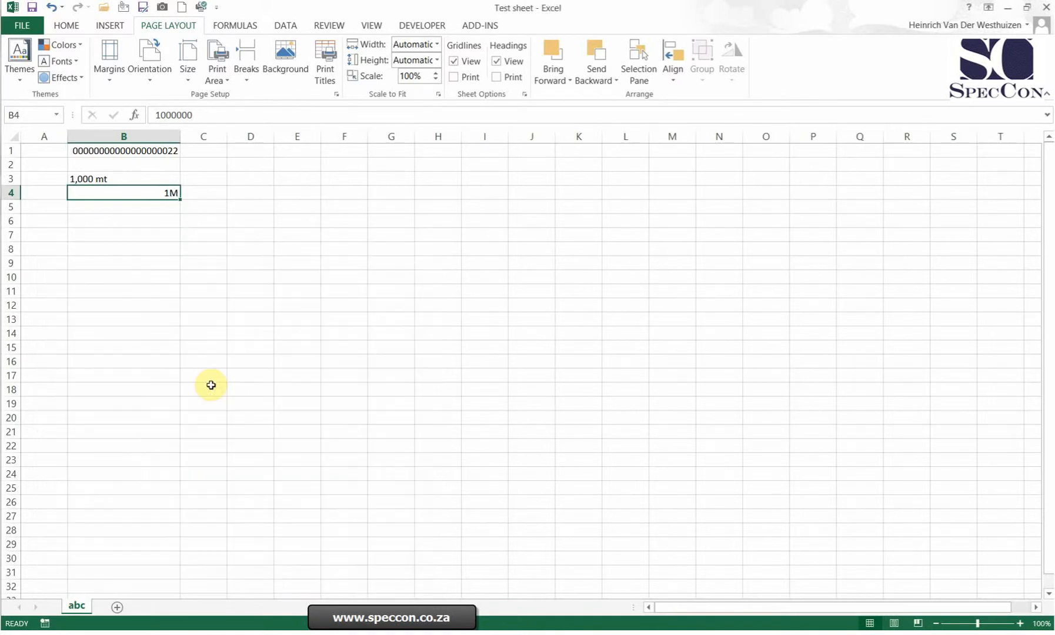
# Test the M format by replacing B4's value with 1000 and then with 10000000.
pyautogui.press('Delete')
pyautogui.write('100')
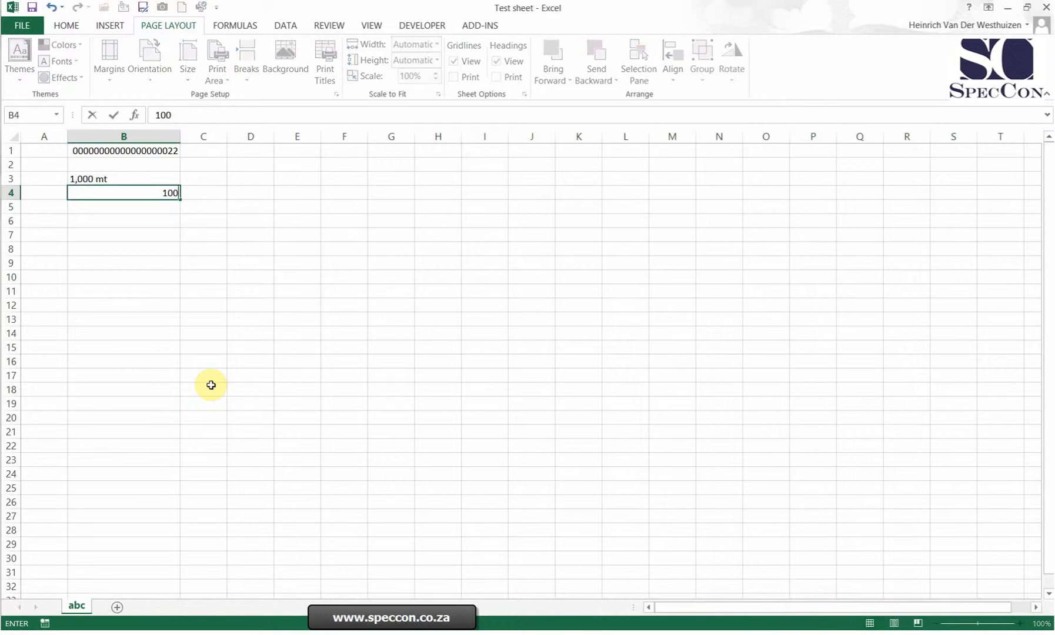
pyautogui.write('0')
pyautogui.press('Return')
pyautogui.press('Up')
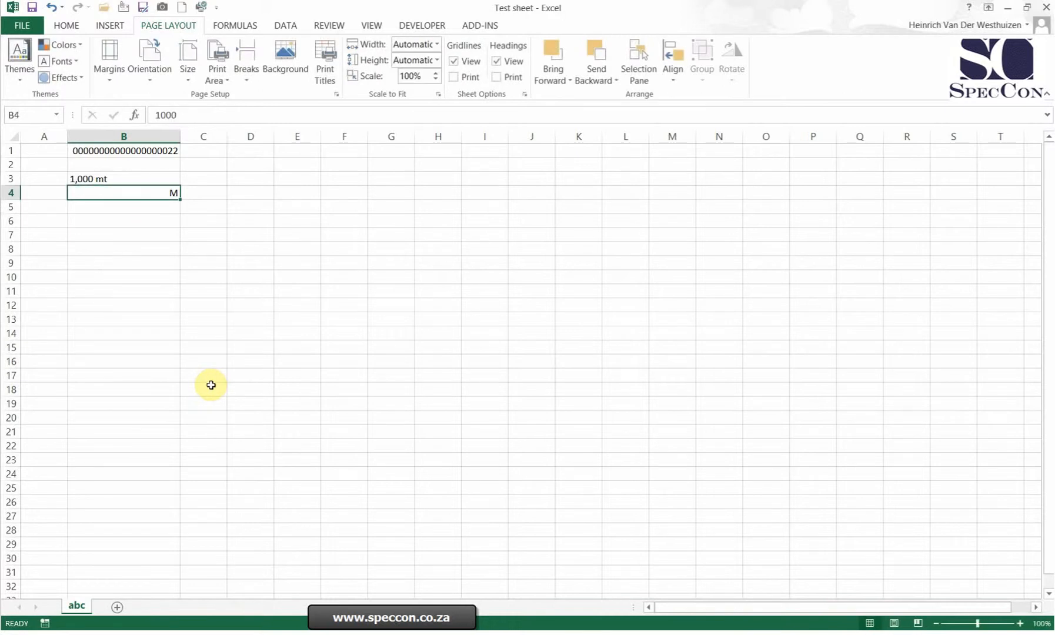
pyautogui.write('10000000')
pyautogui.press('Return')
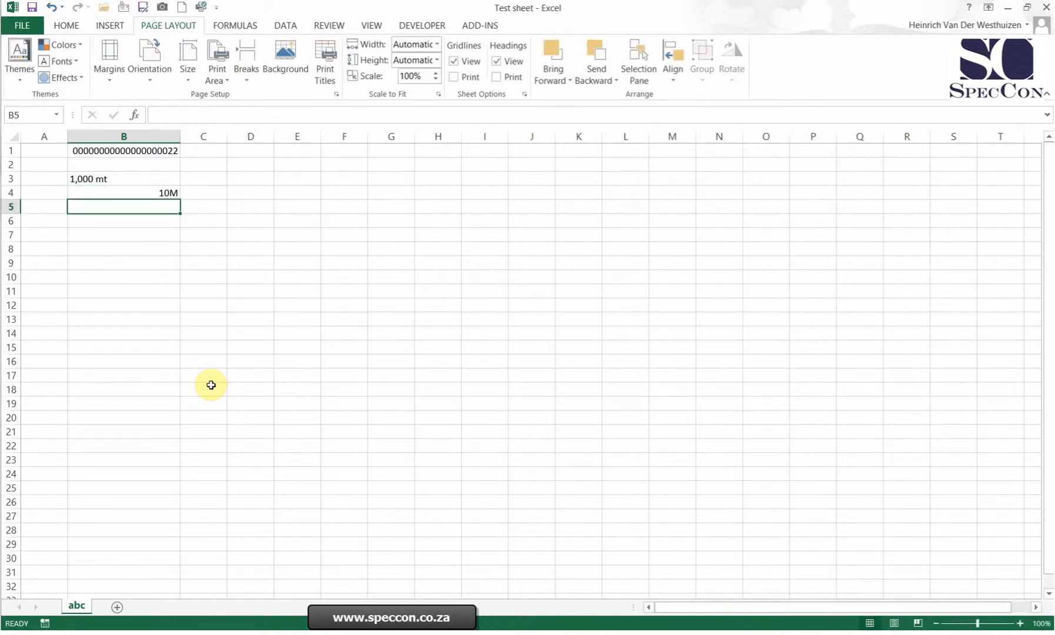
pyautogui.press('Up')
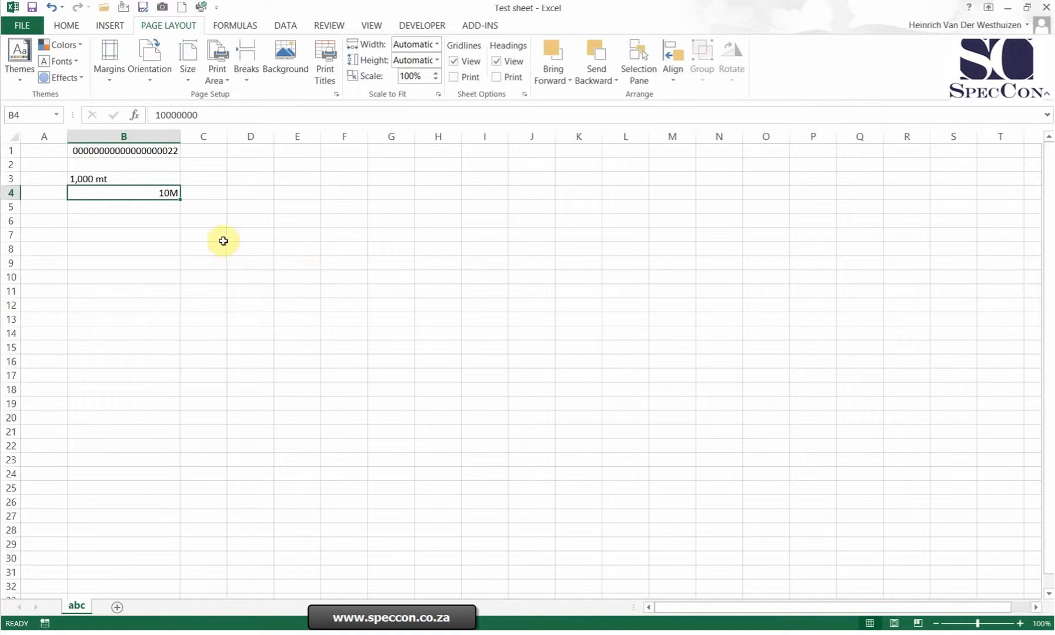